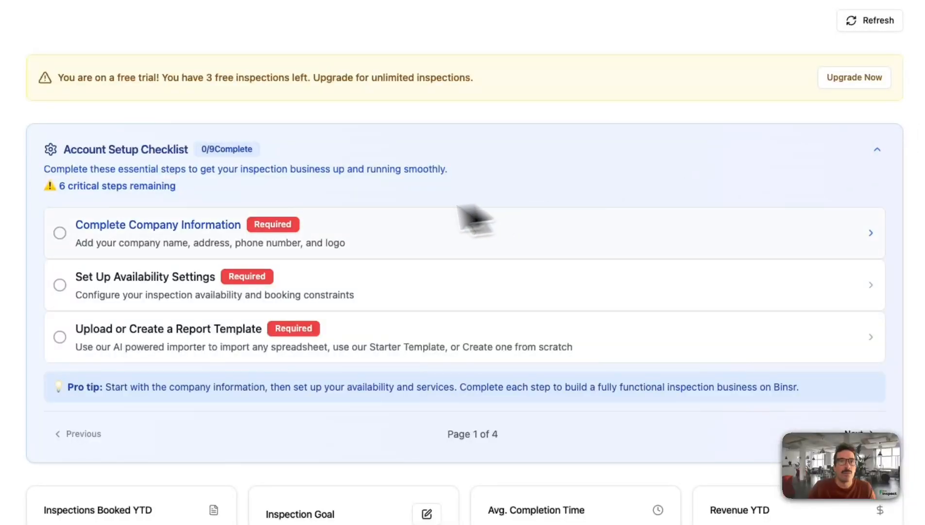
# Fill in the company information with the name XYZ Inspections, the company address and the XYZ Inspections logo, and save it
pyautogui.click(155, 226)
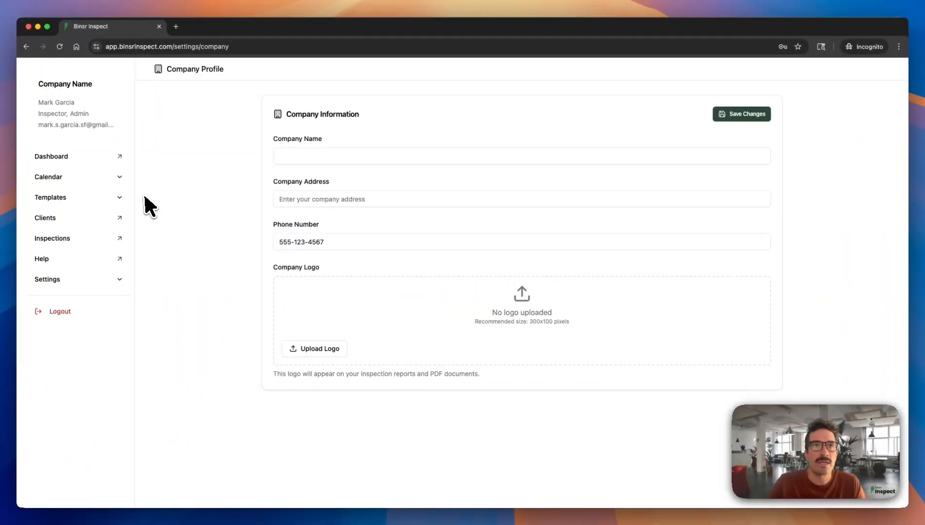
pyautogui.click(47, 281)
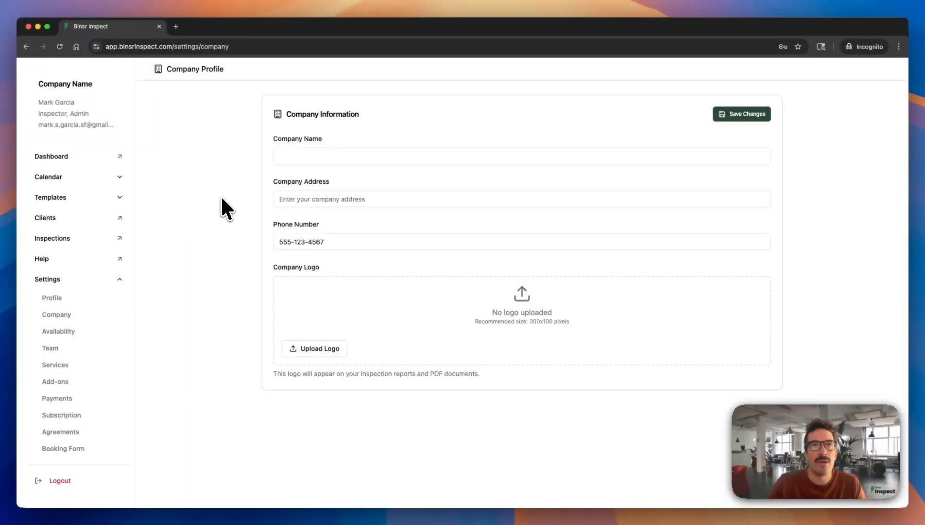
pyautogui.click(317, 162)
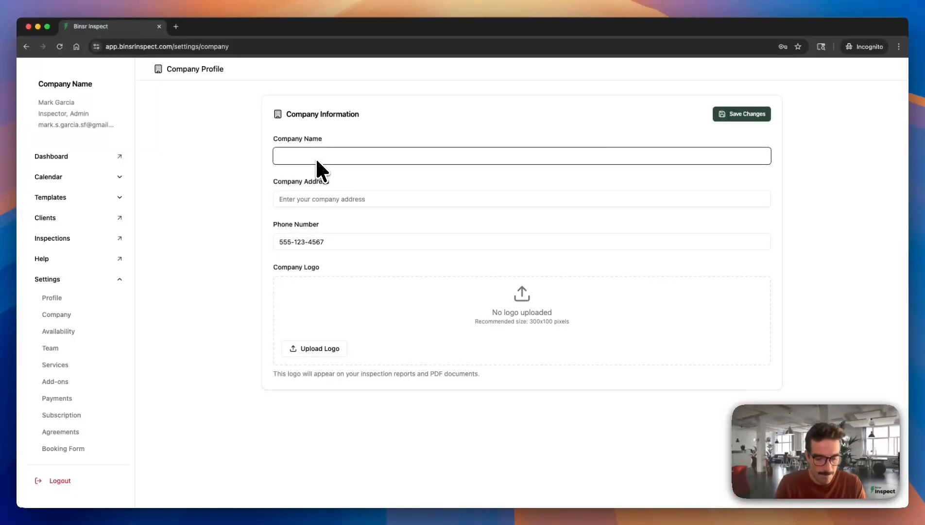
pyautogui.write('XYZ Inspections')
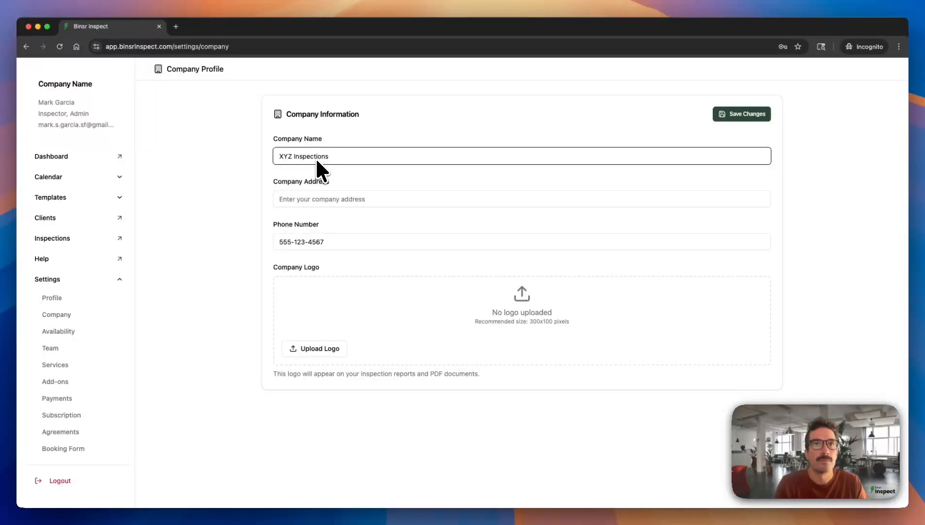
pyautogui.click(305, 200)
pyautogui.write('123 Main St, Los Angeles, CA 90012, USA')
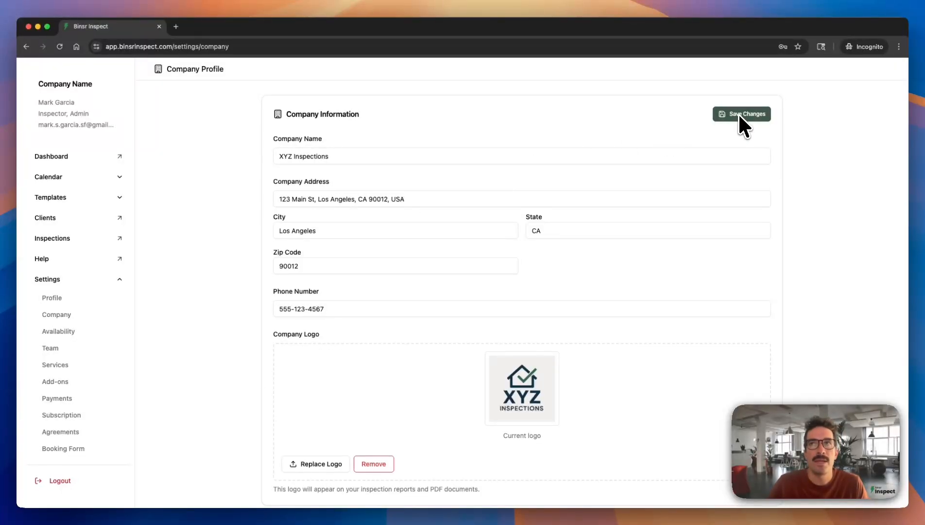
pyautogui.click(738, 114)
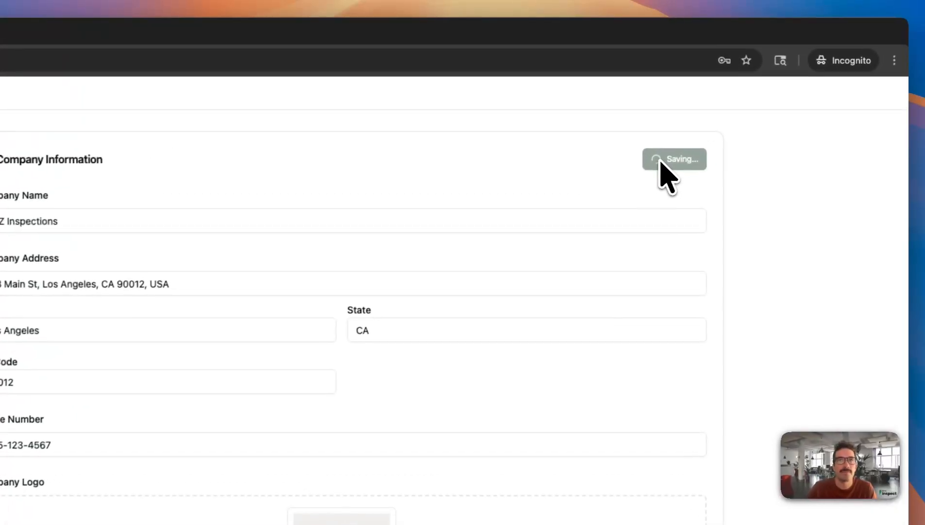
# Open the availability settings from the dashboard's setup checklist and enable multiple inspectors
pyautogui.click(55, 237)
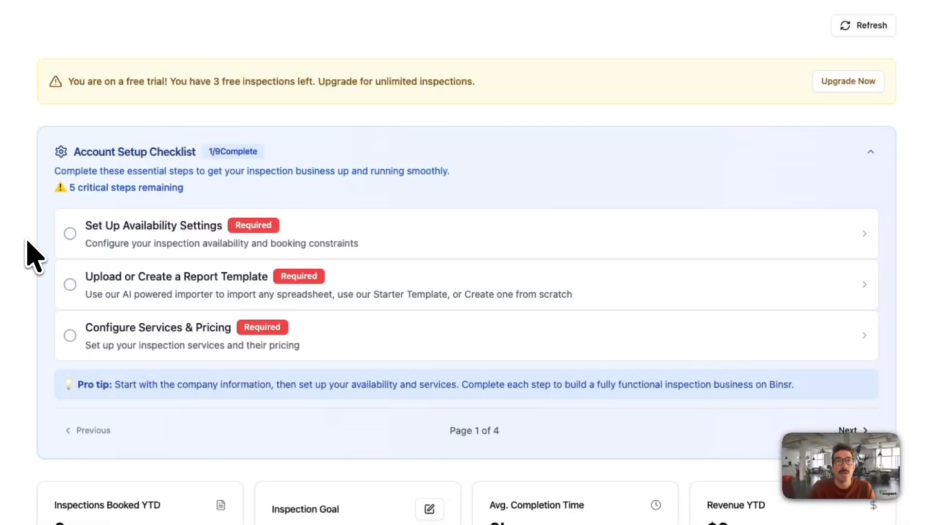
pyautogui.click(142, 236)
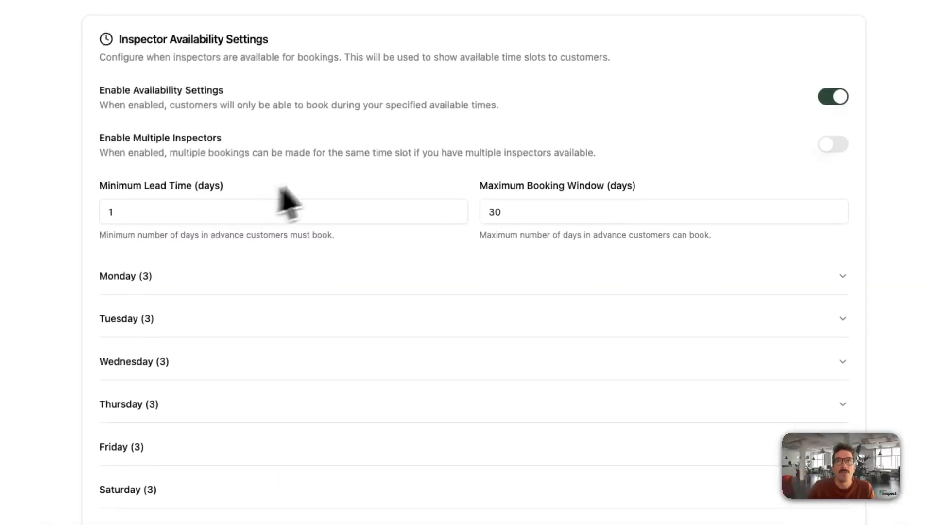
pyautogui.click(838, 145)
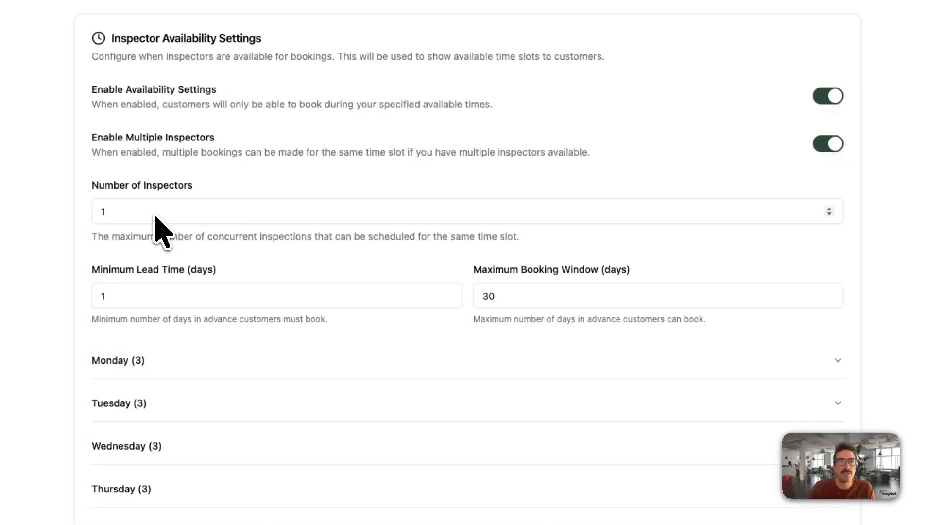
# Delete Monday's 03:00 PM to 05:30 PM time slot and save the availability settings
pyautogui.scroll(-2, 160, 258)
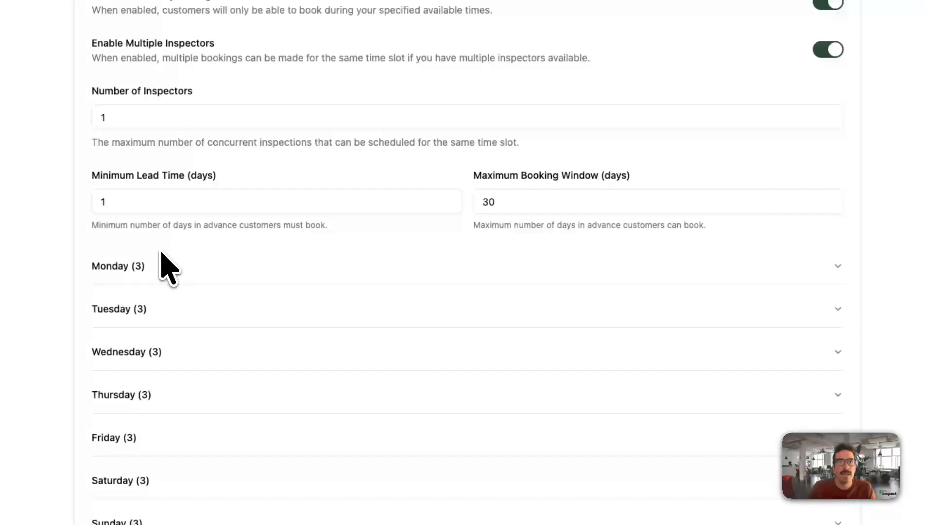
pyautogui.click(128, 265)
pyautogui.scroll(-1, 291, 284)
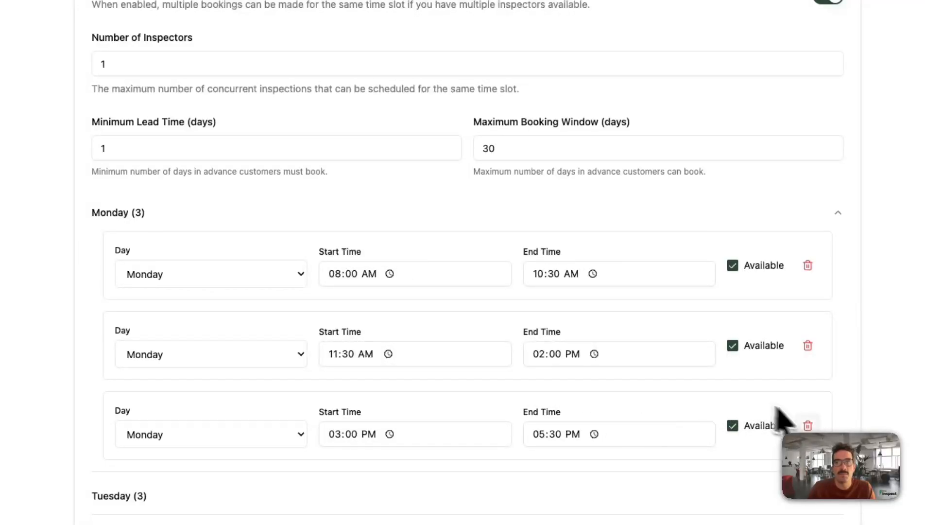
pyautogui.click(810, 426)
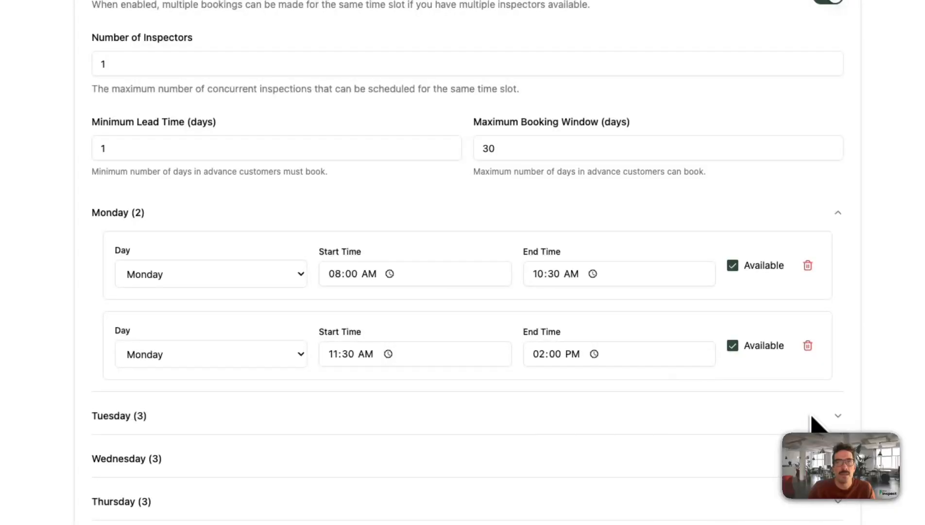
pyautogui.scroll(-2, 811, 424)
pyautogui.scroll(5, 464, 257)
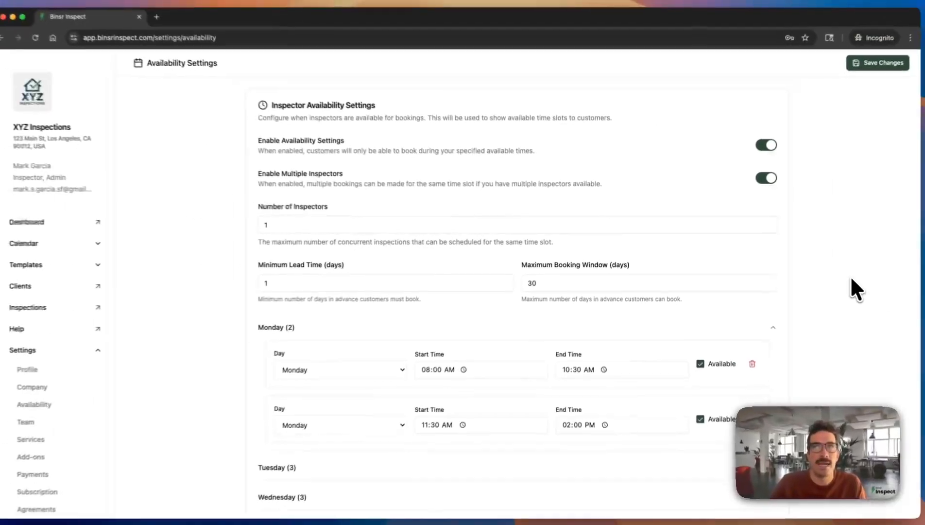
pyautogui.click(880, 62)
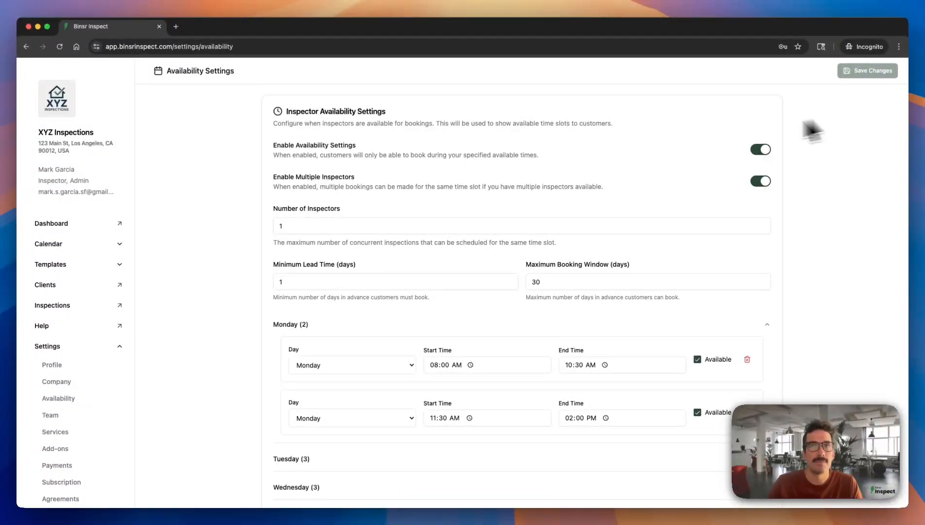
# Start an AI-powered report template import from the setup checklist, upload Binsr Inspection Template (1).xlsx and generate the AI strategy
pyautogui.click(58, 222)
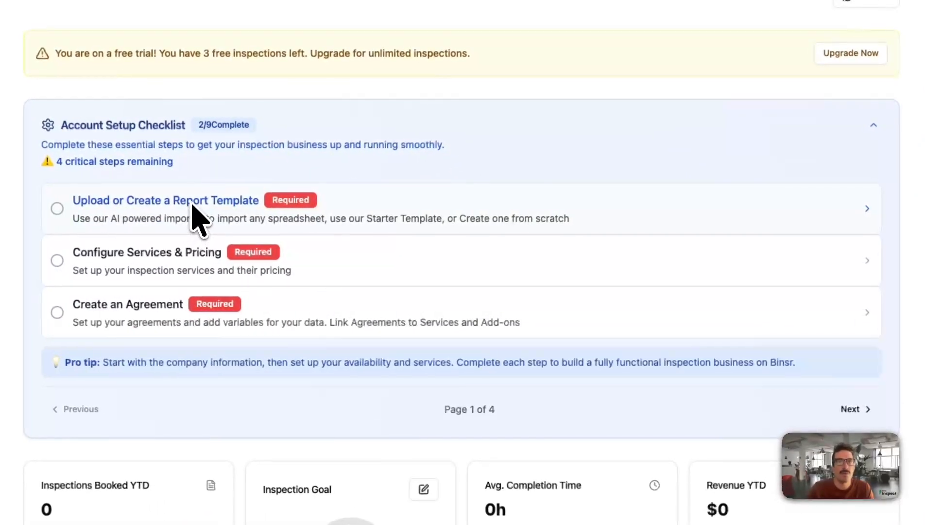
pyautogui.click(192, 205)
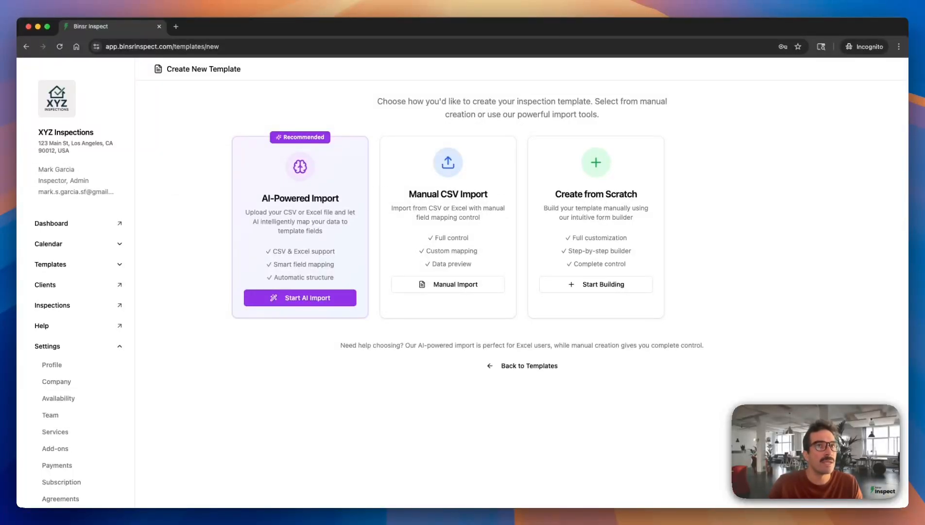
pyautogui.click(303, 297)
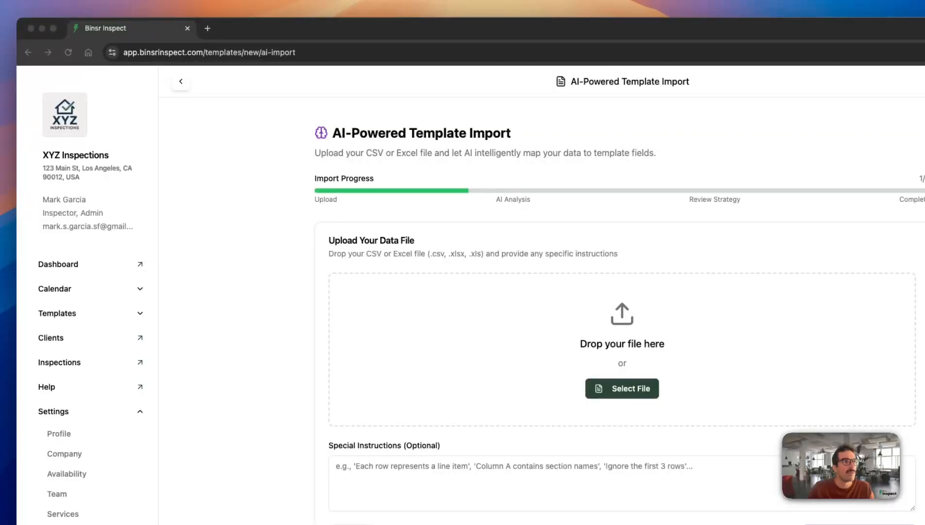
pyautogui.moveTo(535, 197); pyautogui.dragTo(540, 311)
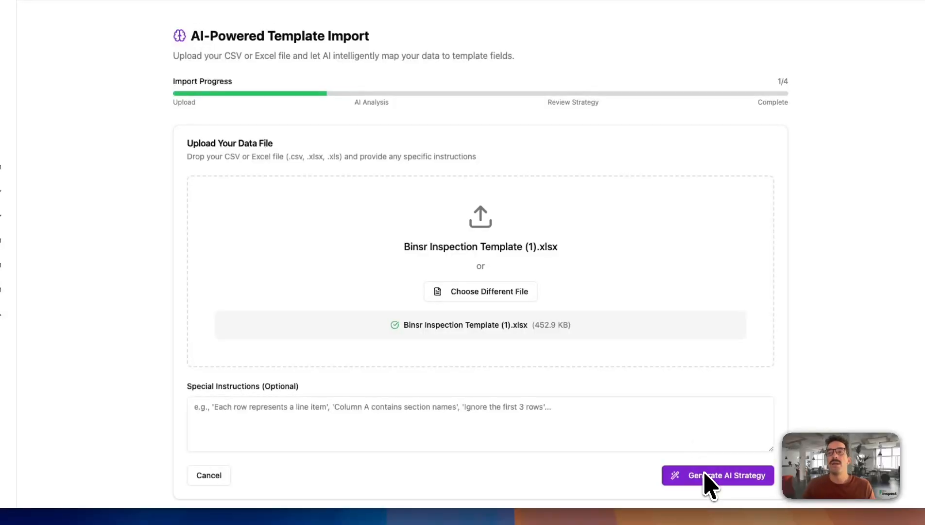
pyautogui.click(710, 486)
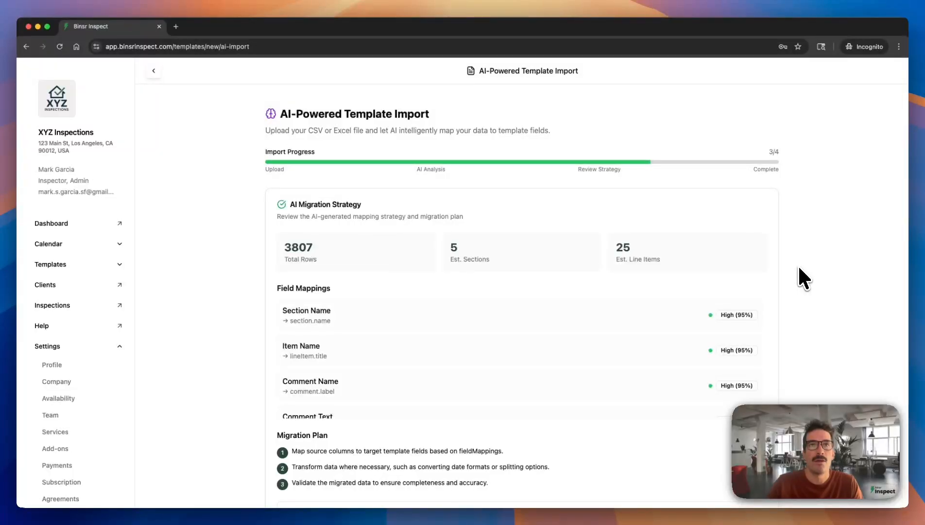
# Review the AI migration strategy, including its field mappings, migration plan, review notes and data preview
pyautogui.scroll(-2, 798, 267)
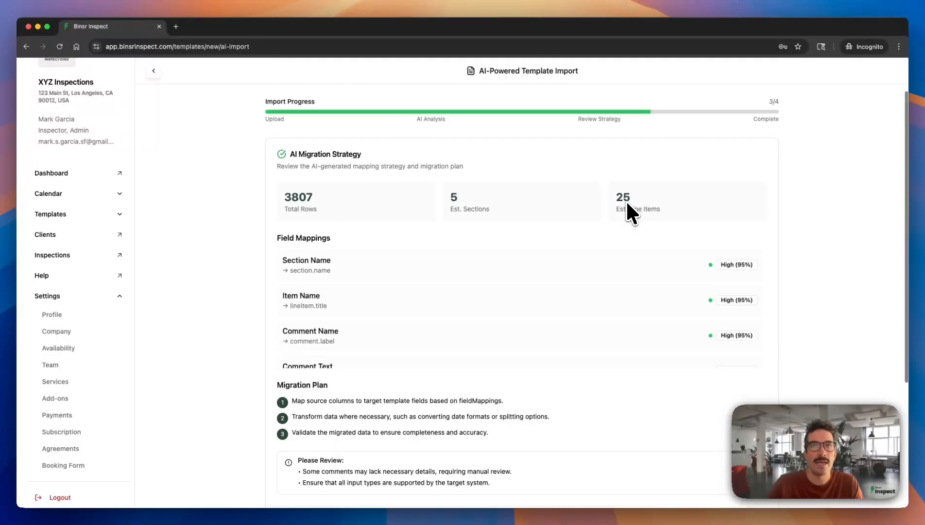
pyautogui.scroll(-2, 626, 199)
pyautogui.scroll(-1, 486, 243)
pyautogui.scroll(-5, 480, 242)
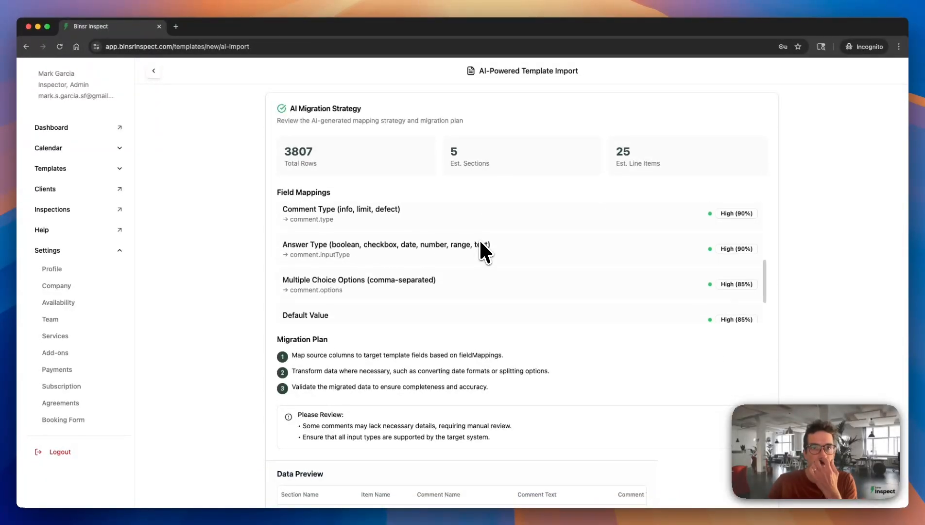
pyautogui.scroll(-2, 479, 243)
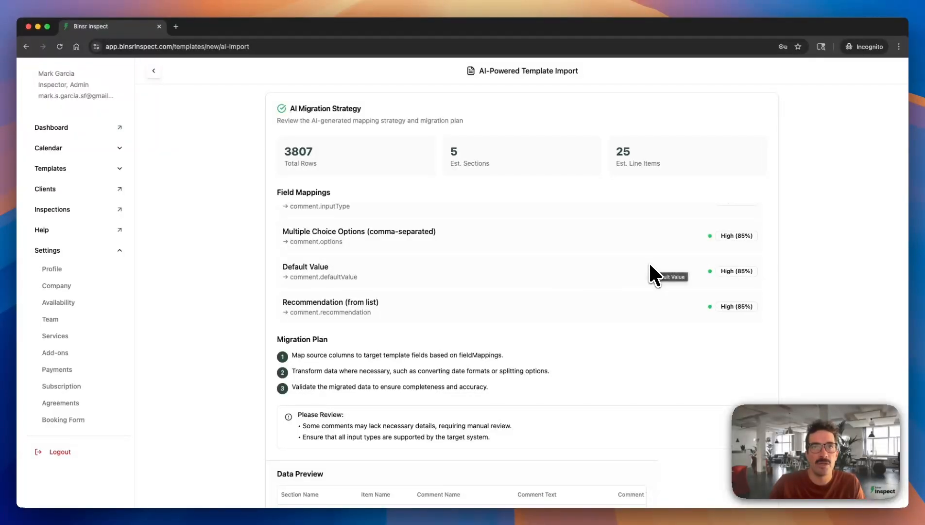
pyautogui.scroll(-1, 650, 265)
pyautogui.scroll(-5, 650, 265)
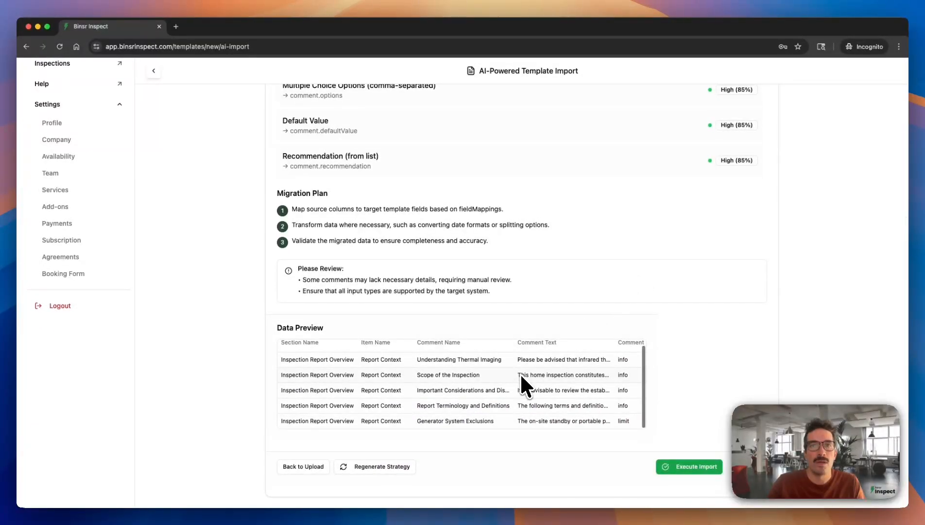
pyautogui.scroll(6, 520, 376)
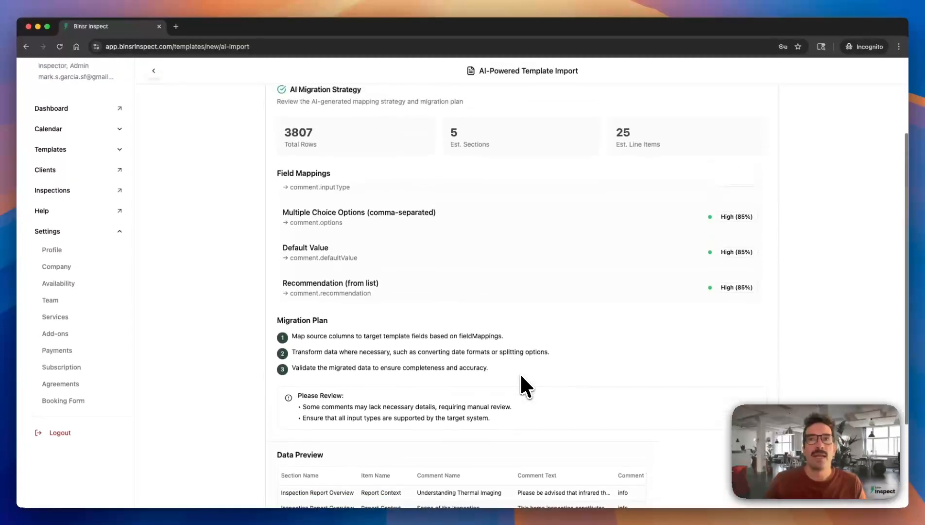
pyautogui.scroll(-6, 521, 376)
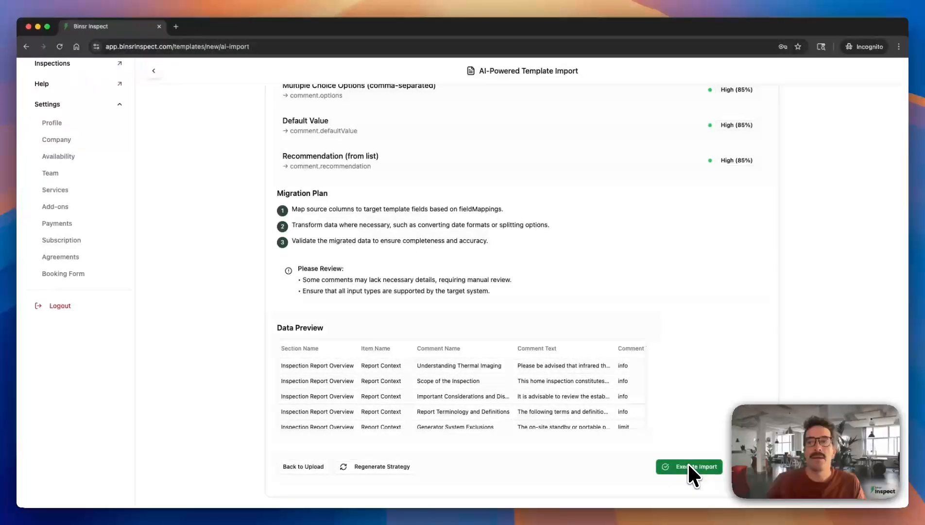
# Execute the template import and add the imported Home Inspection Template to the templates
pyautogui.click(689, 466)
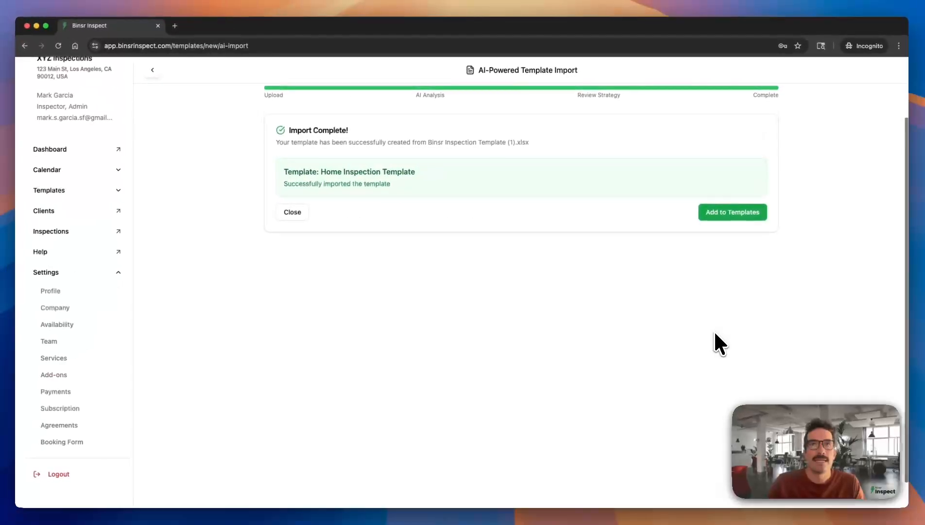
pyautogui.scroll(1, 715, 334)
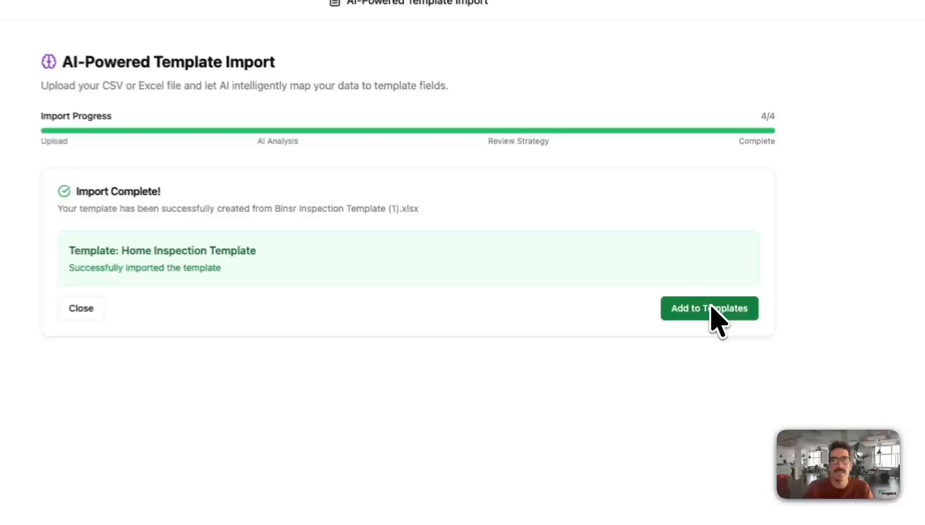
pyautogui.click(712, 309)
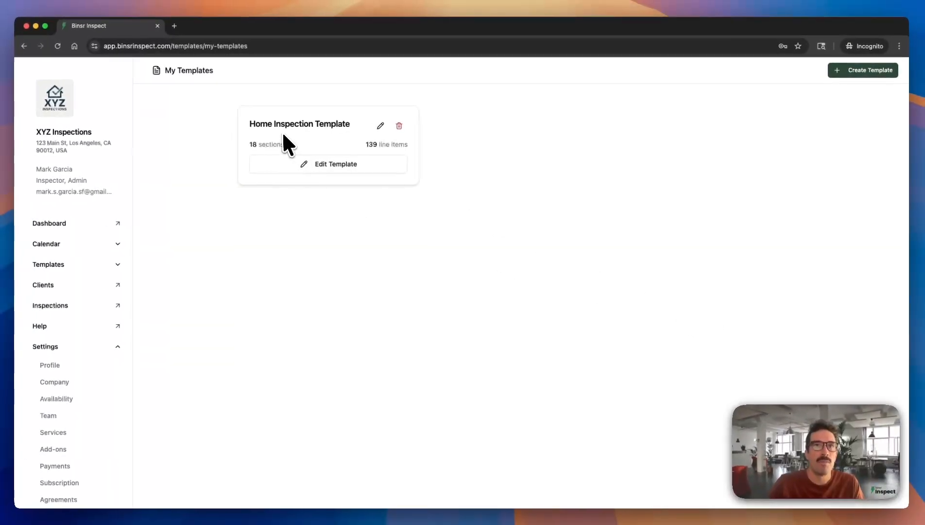
# Open the Home Inspection Template for editing and bring up its Roofing System Assessment section
pyautogui.click(118, 267)
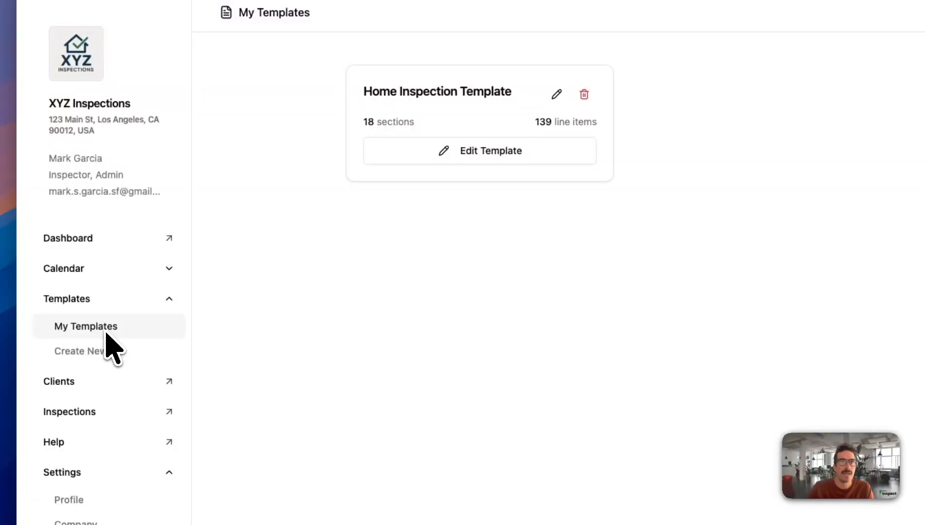
pyautogui.click(502, 155)
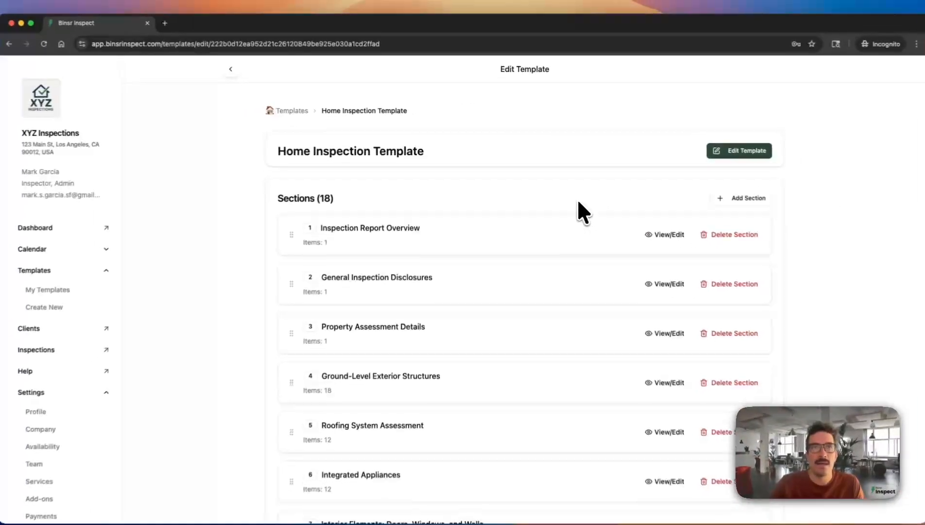
pyautogui.scroll(-4, 578, 202)
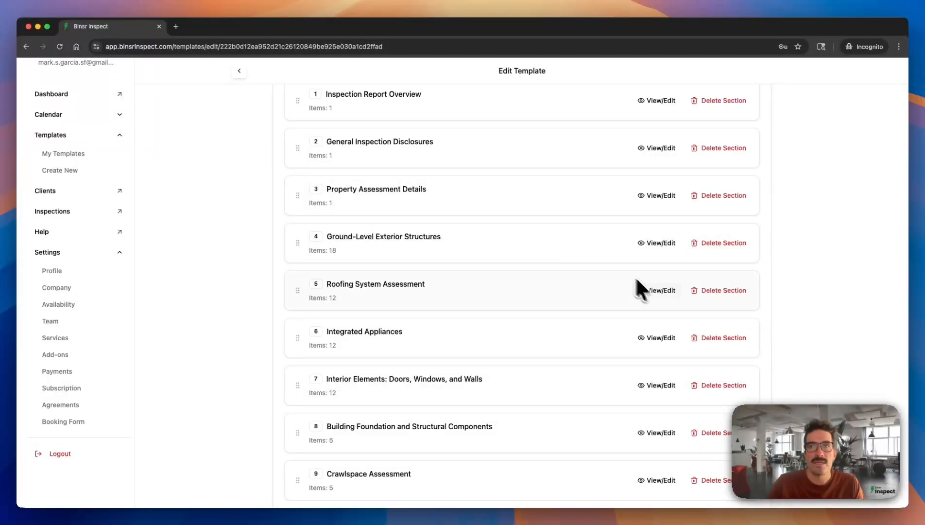
pyautogui.click(656, 290)
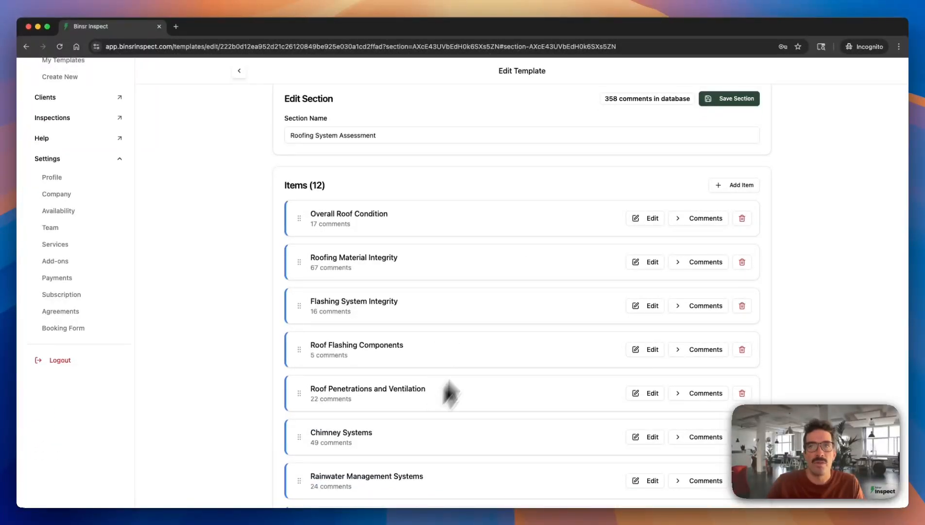
# Open the comments of a line item in the roofing section and examine their types, texts and checklist options
pyautogui.click(643, 223)
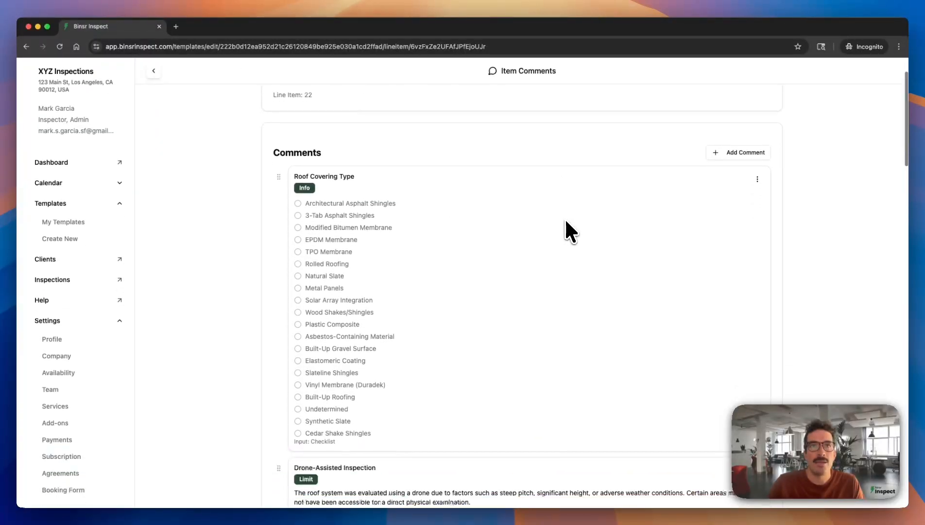
pyautogui.scroll(-5, 565, 221)
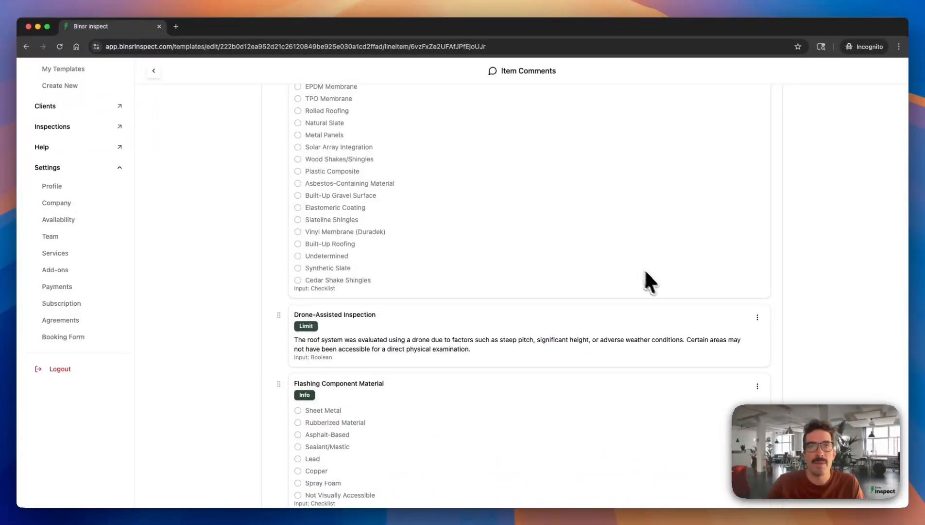
pyautogui.scroll(-1, 729, 316)
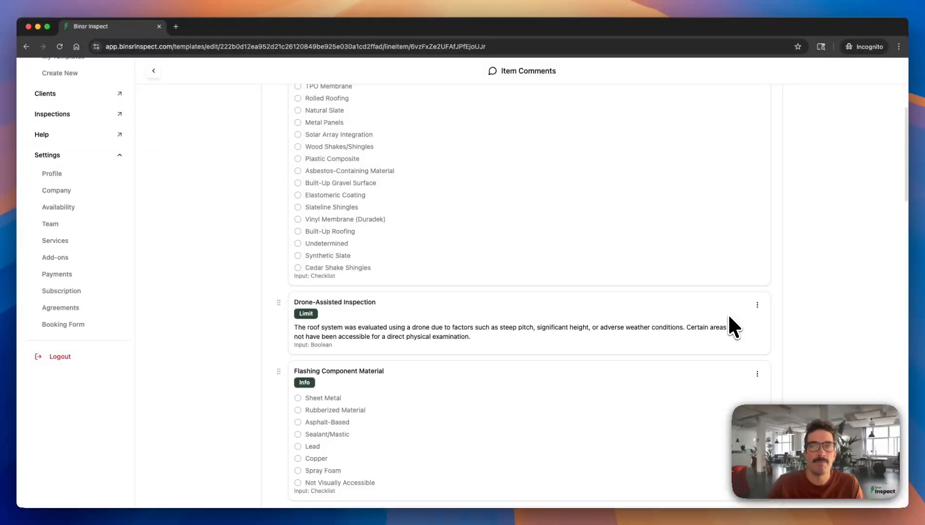
# Examine the remaining comments of the Overall Roof Condition line item, including the drone, flashing and weather-access entries
pyautogui.scroll(-5, 729, 317)
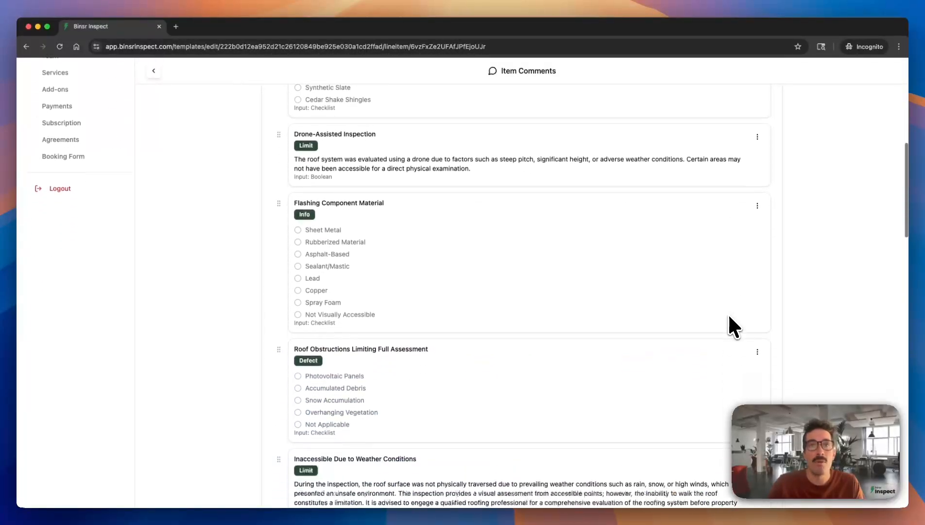
pyautogui.scroll(-2, 728, 313)
pyautogui.scroll(10, 629, 238)
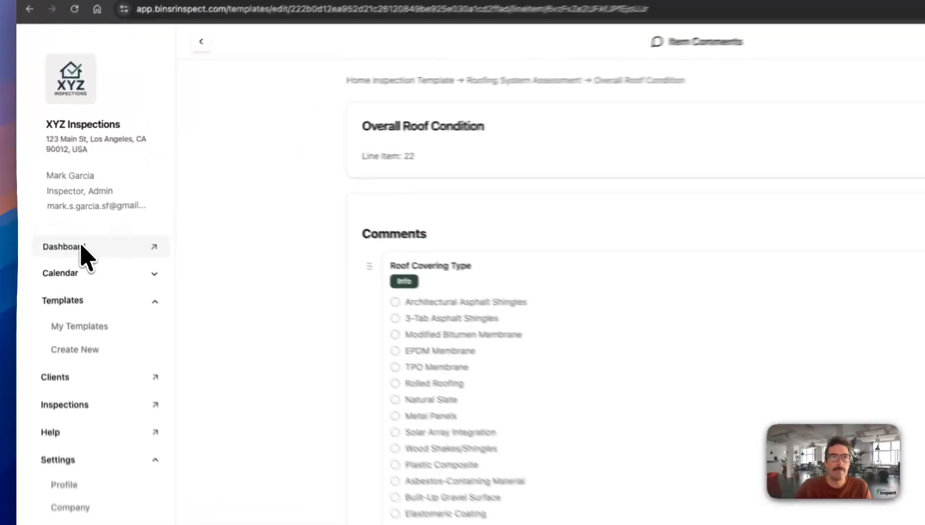
# Start the first service from the dashboard checklist's Configure Services & Pricing item and name it Residential Inspection
pyautogui.click(81, 247)
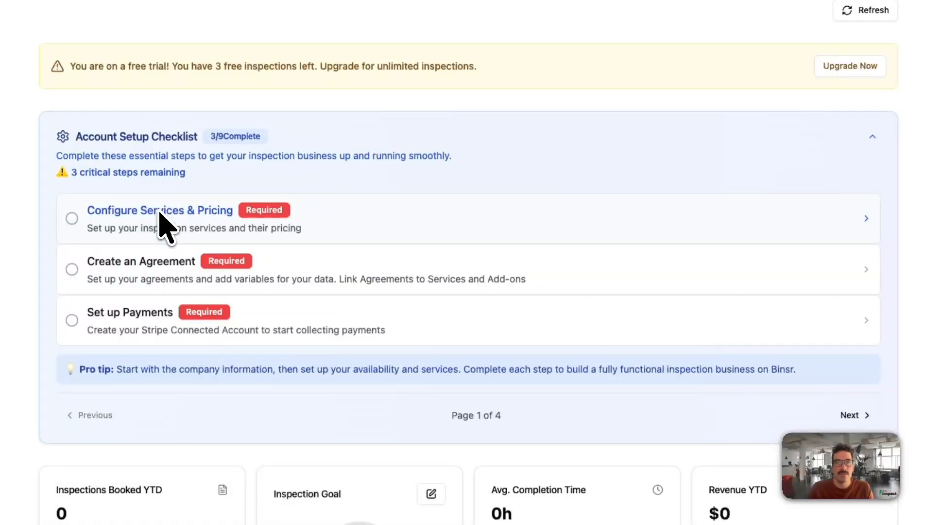
pyautogui.click(160, 214)
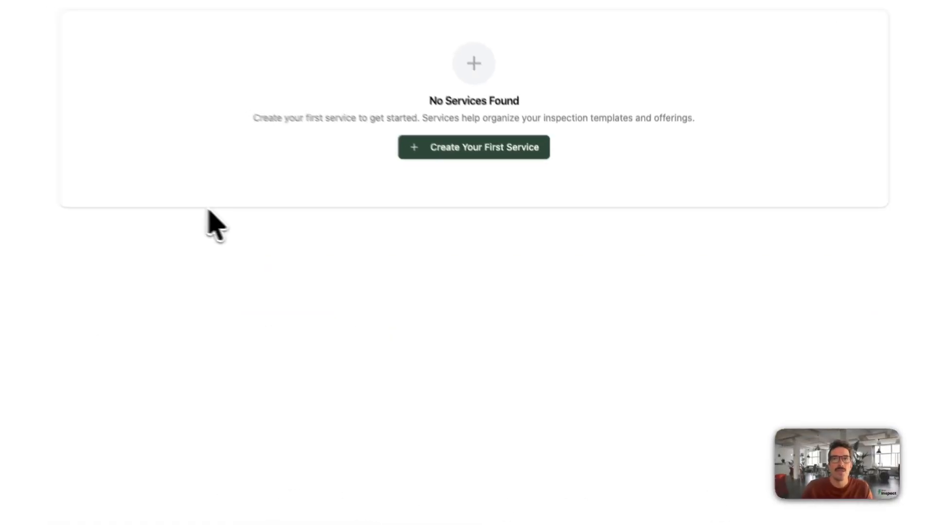
pyautogui.click(461, 150)
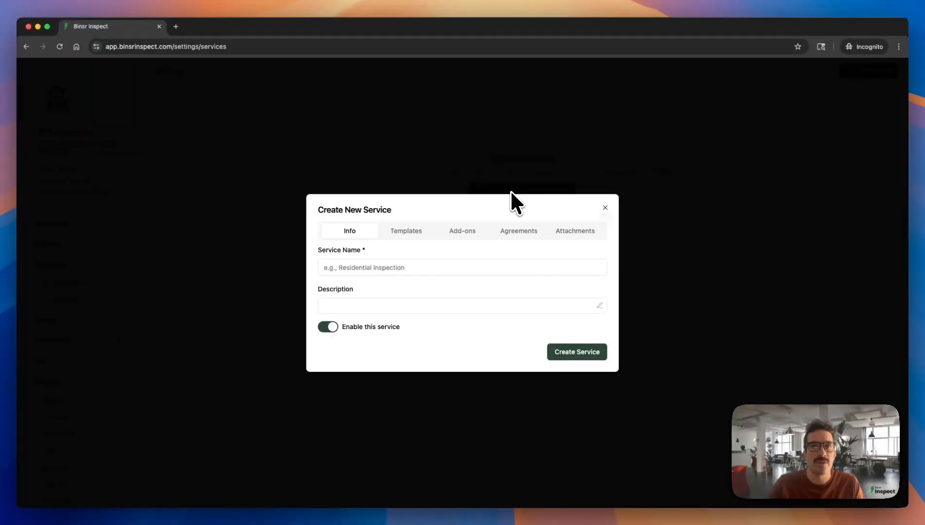
pyautogui.click(376, 268)
pyautogui.write('Residential I')
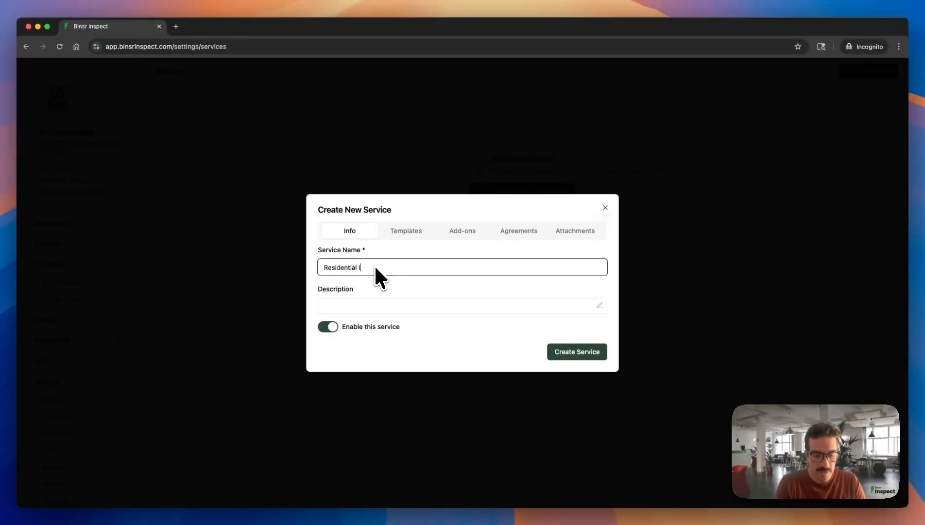
pyautogui.write('nspection')
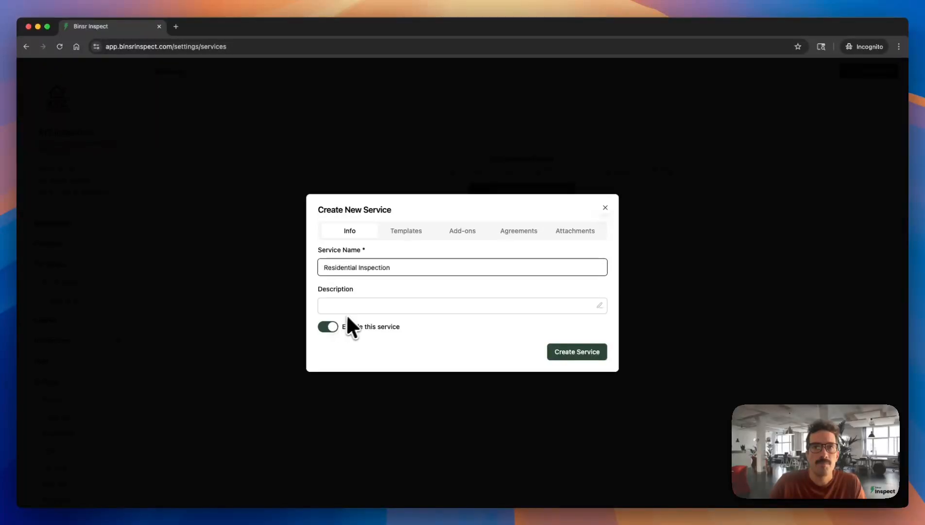
# Link the Home Inspection Template to the new service and create the service
pyautogui.click(406, 234)
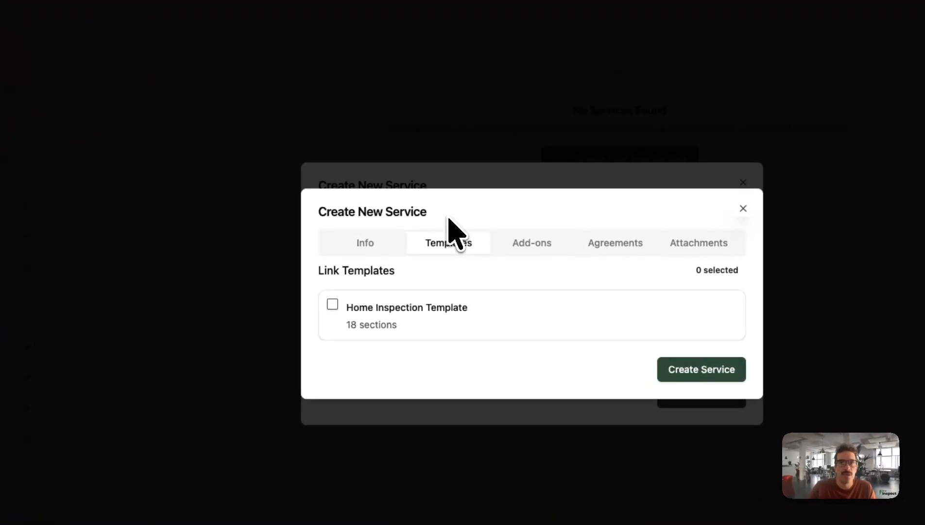
pyautogui.click(333, 305)
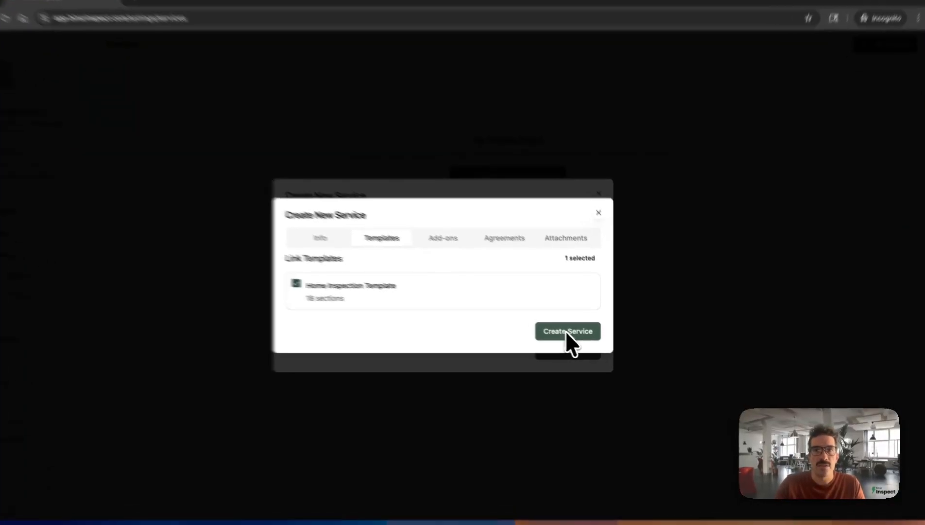
pyautogui.click(577, 334)
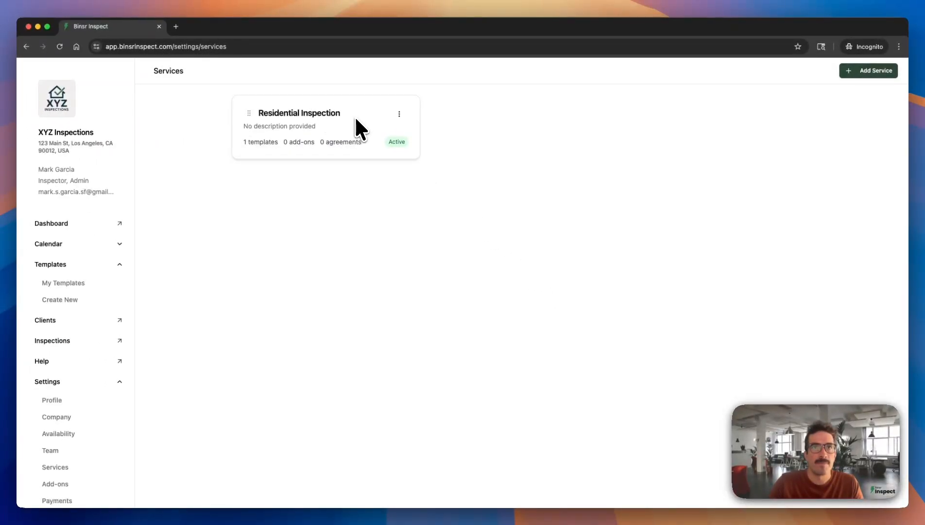
# Open the pricing of the Residential Inspection service and add a base price of $400 with 1.5 additional hours
pyautogui.click(399, 113)
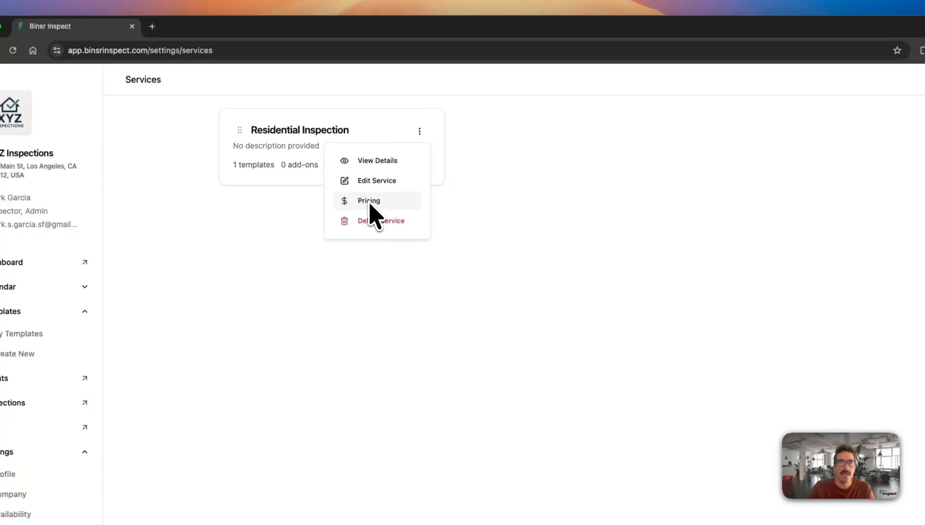
pyautogui.click(370, 201)
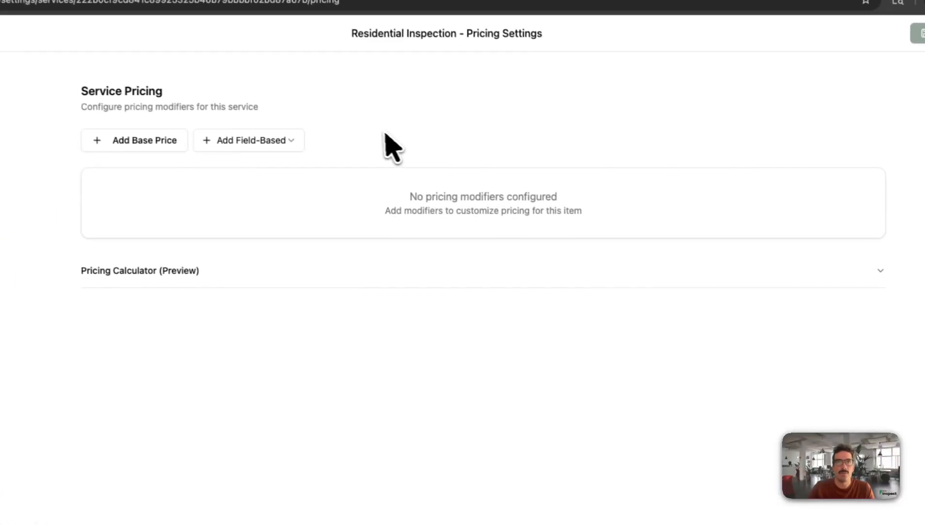
pyautogui.click(220, 163)
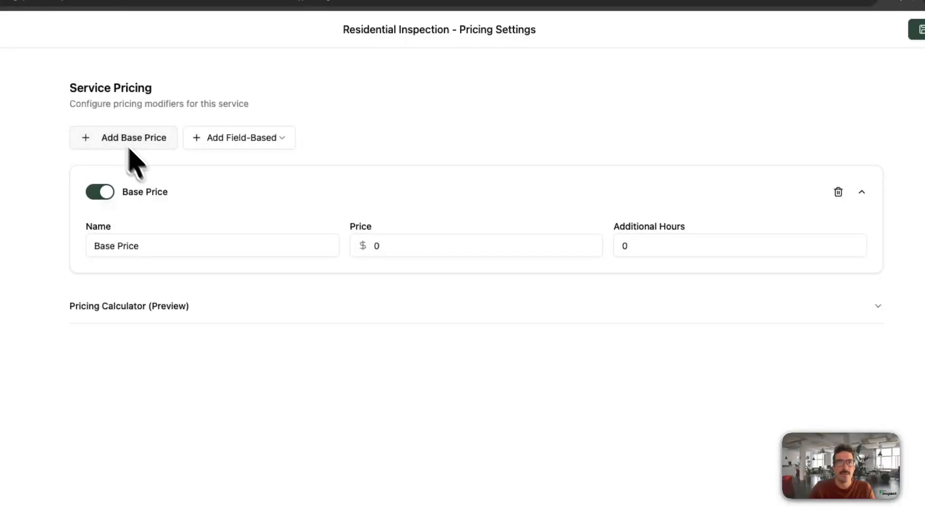
pyautogui.click(409, 247)
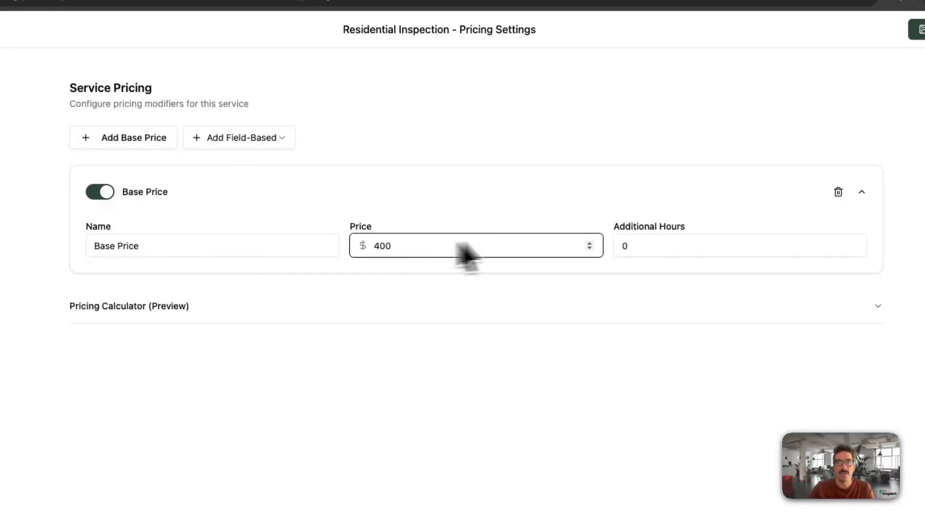
pyautogui.click(633, 246)
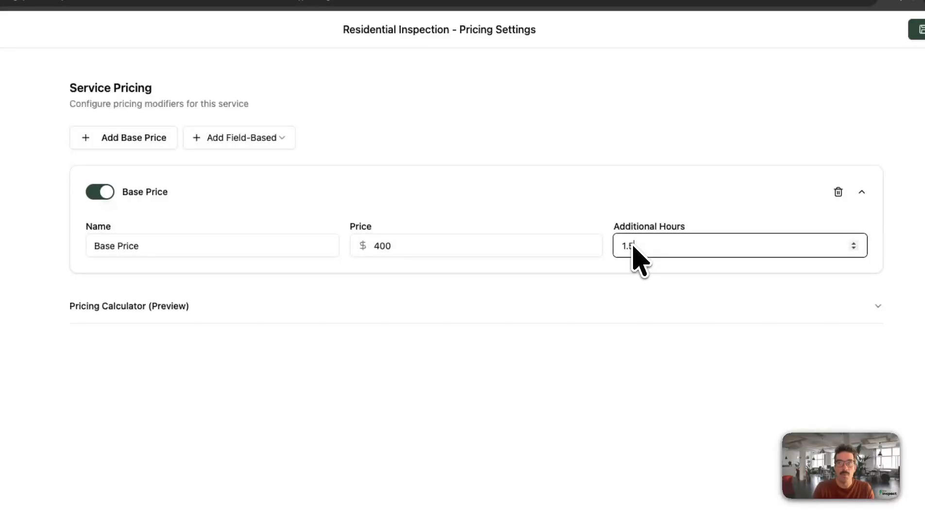
pyautogui.click(694, 144)
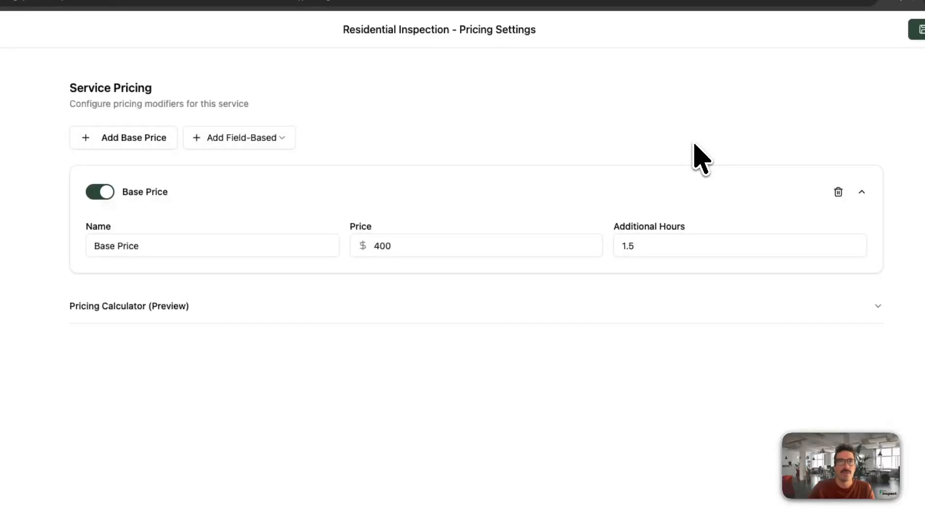
# Add a field-based pricing modifier for Square Footage to the service
pyautogui.click(249, 141)
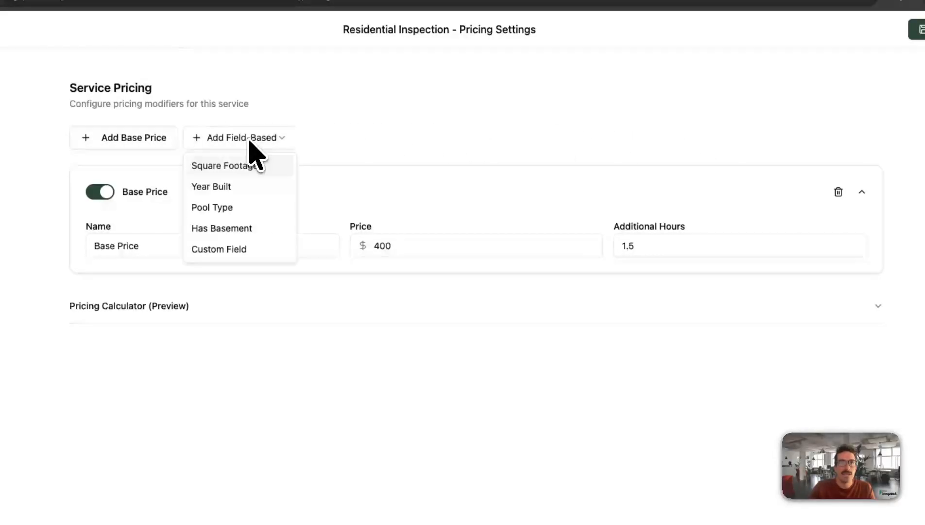
pyautogui.click(242, 170)
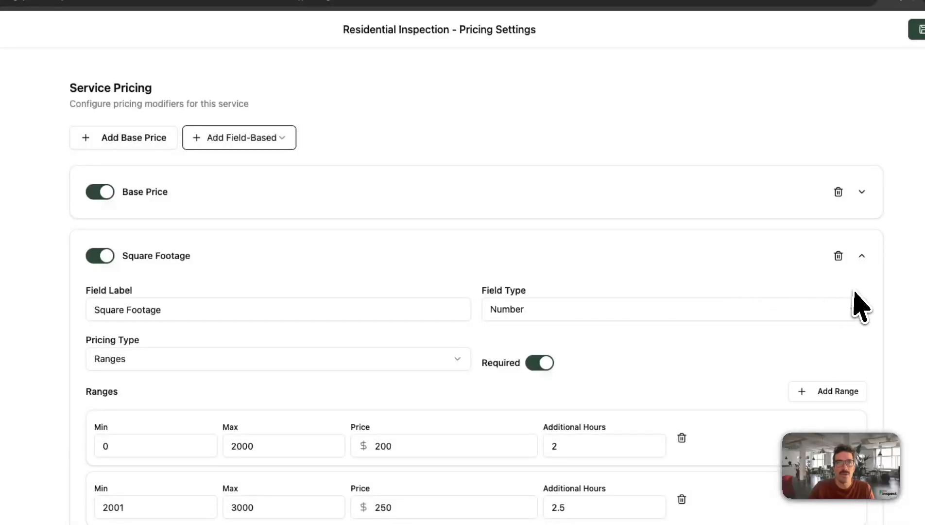
pyautogui.scroll(-3, 857, 301)
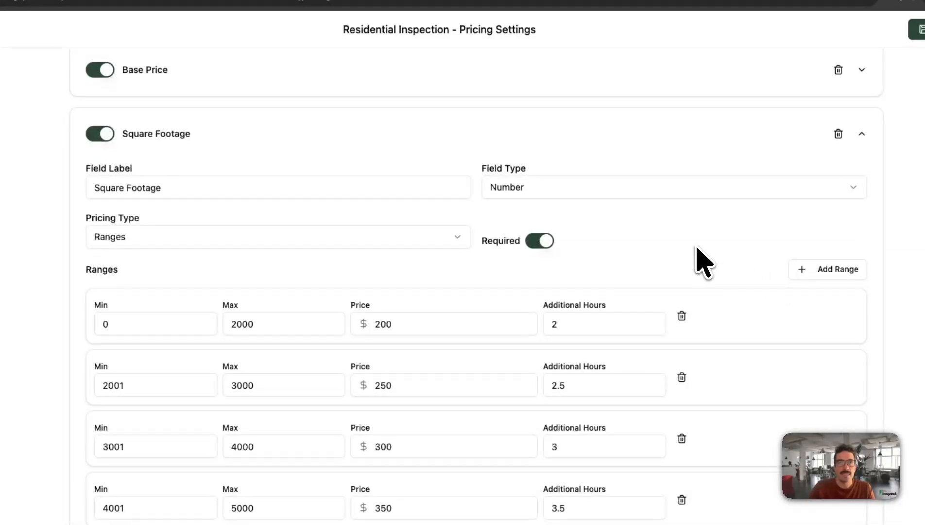
pyautogui.scroll(-2, 609, 233)
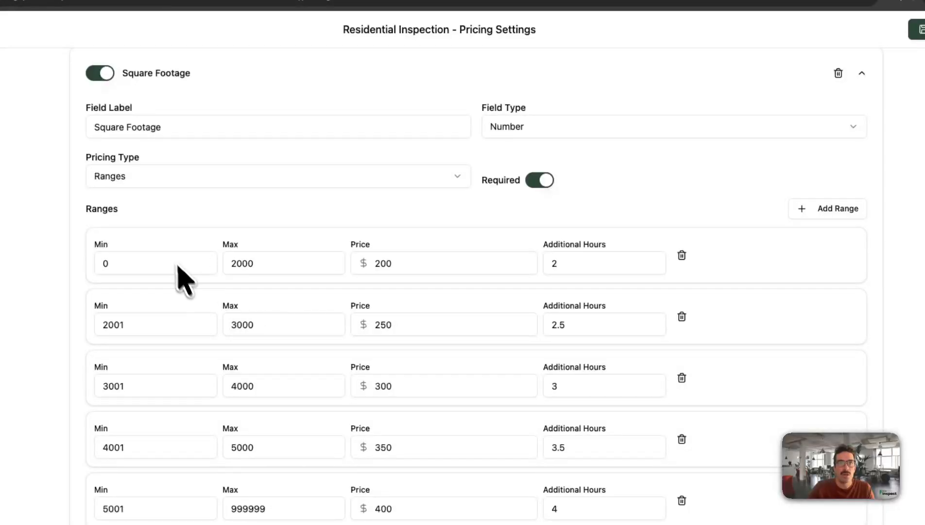
# Set the prices of the five square footage ranges, from smallest to largest, to $0, $50, $100, $150 and $200
pyautogui.click(410, 264)
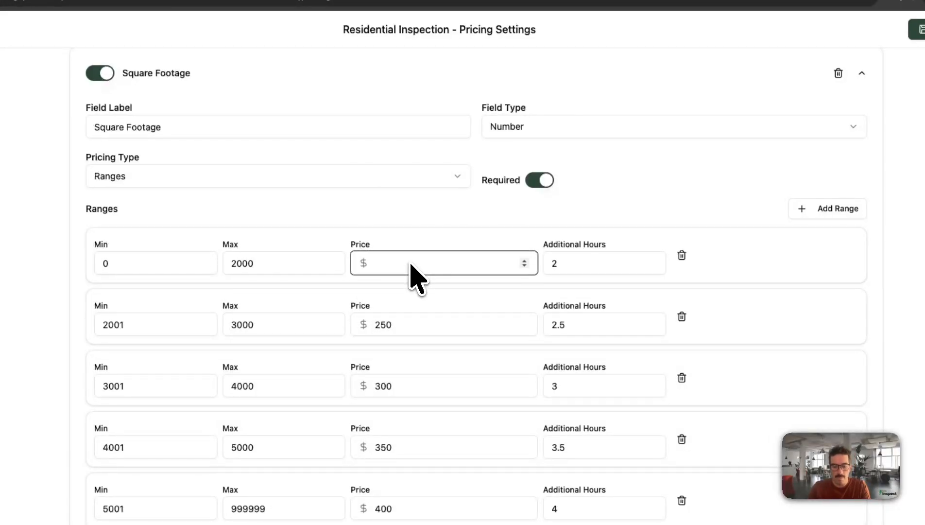
pyautogui.click(422, 238)
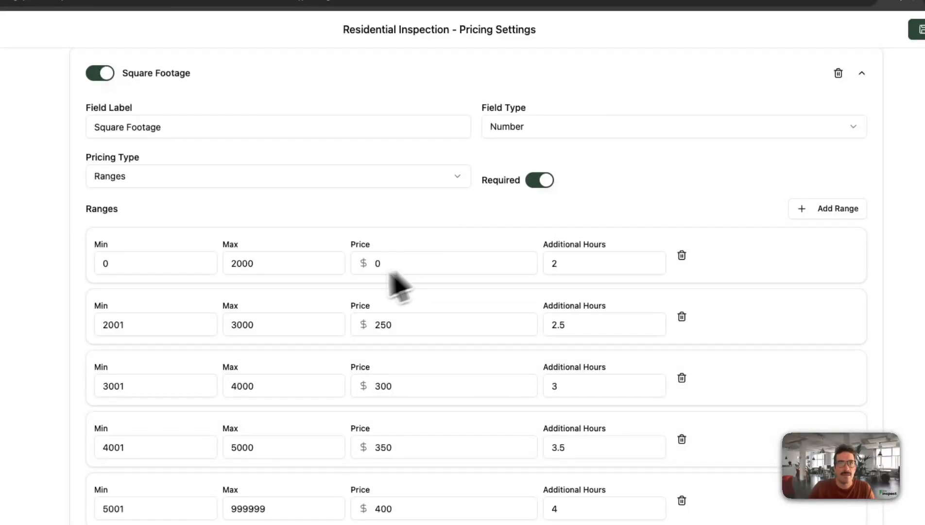
pyautogui.click(401, 329)
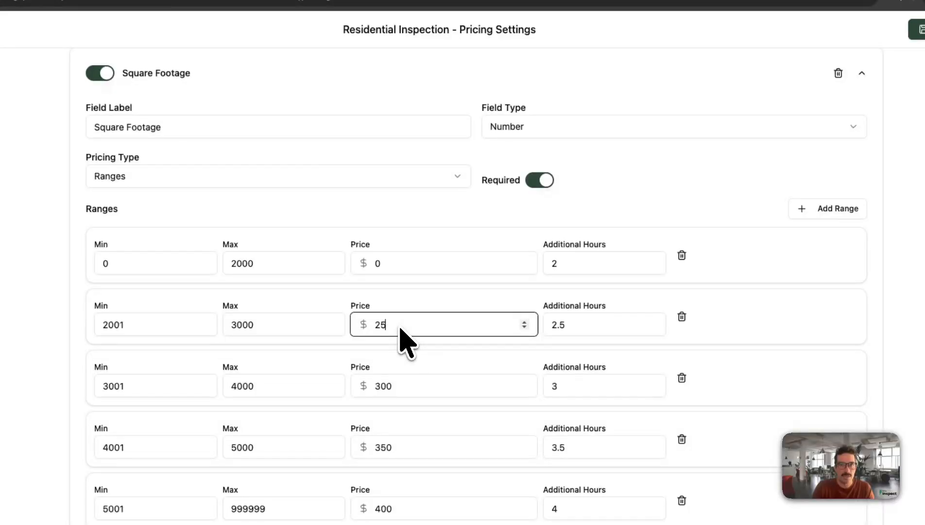
pyautogui.press('BackSpace')
pyautogui.press('BackSpace')
pyautogui.write('50')
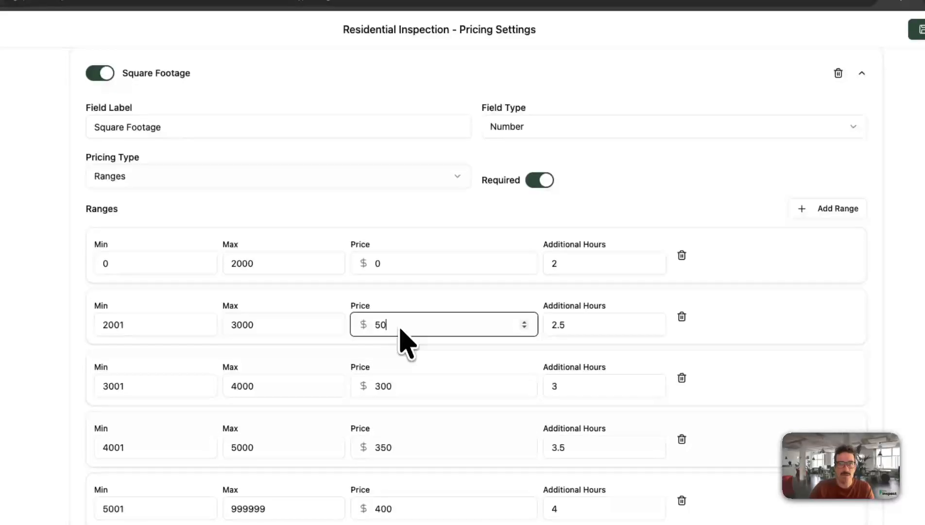
pyautogui.click(402, 389)
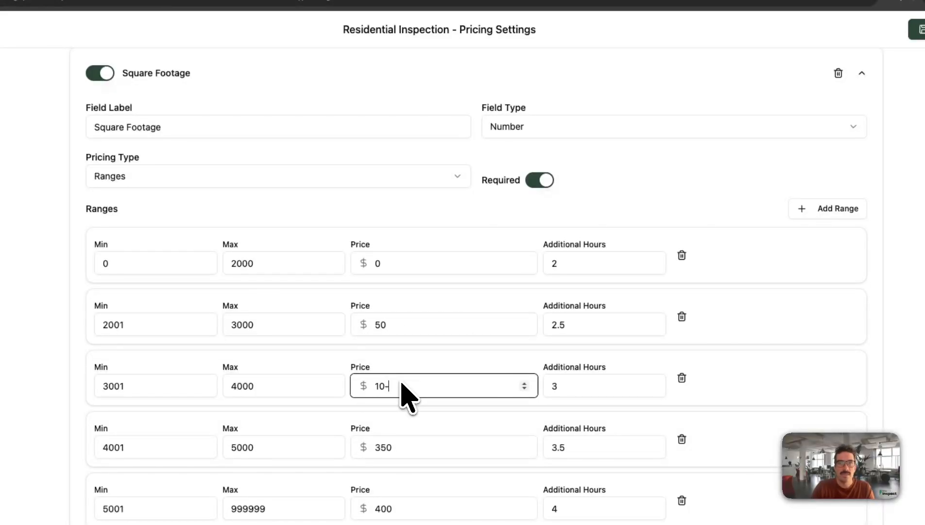
pyautogui.click(395, 455)
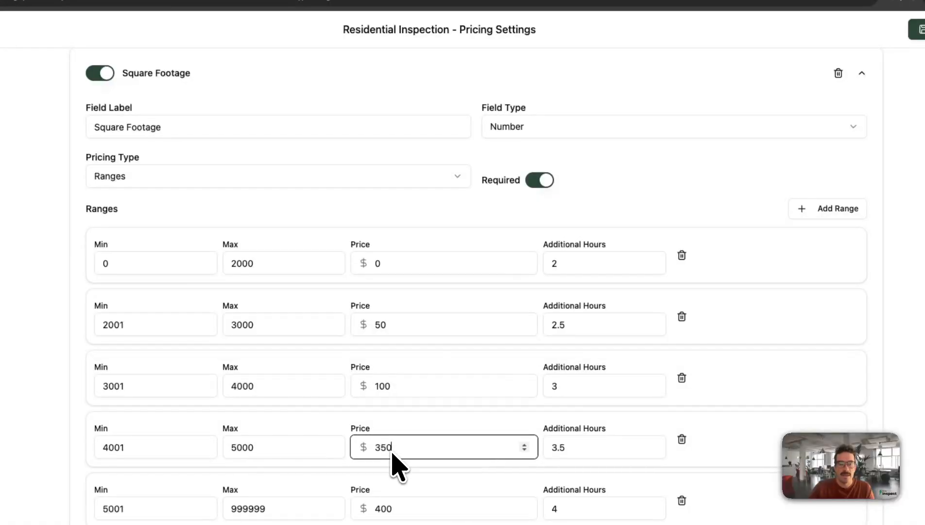
pyautogui.write('150')
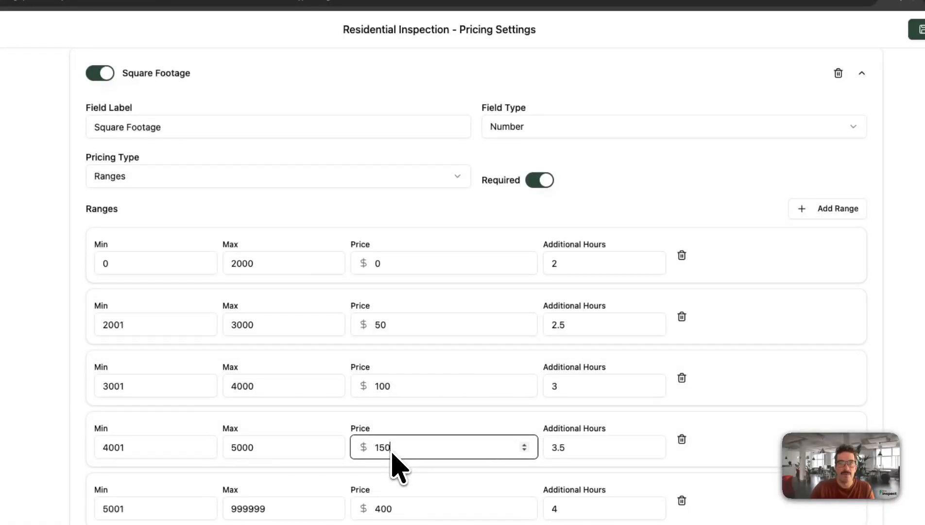
pyautogui.click(396, 509)
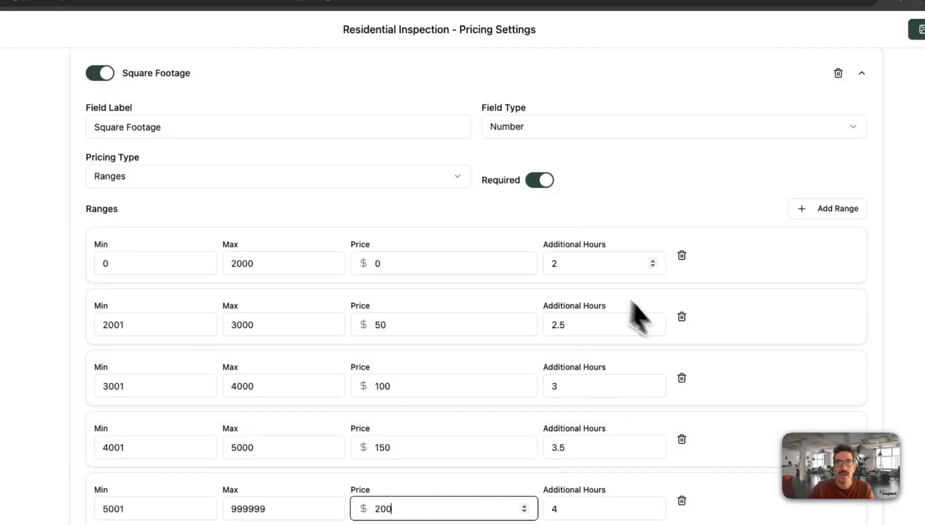
# Check the base price's additional hours and set the additional hours of the 0–2000 square footage range to 0.5
pyautogui.click(573, 264)
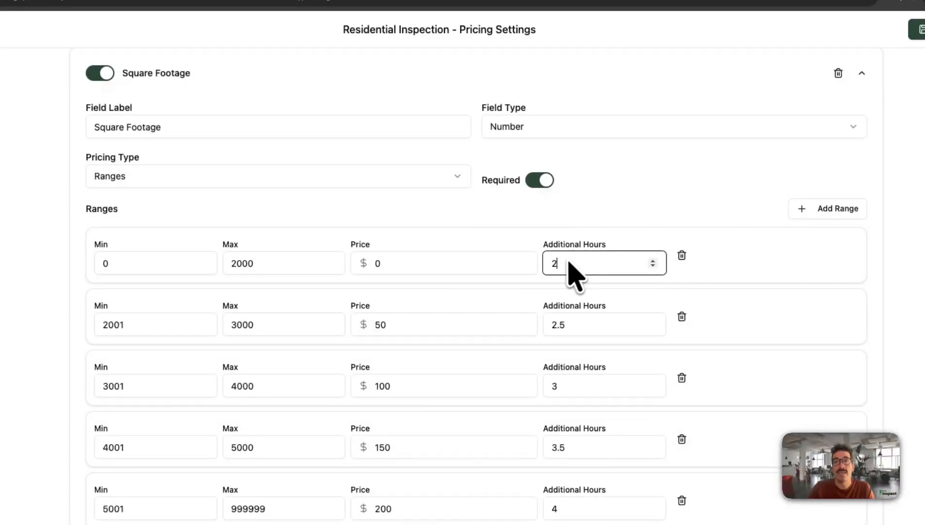
pyautogui.scroll(2, 498, 138)
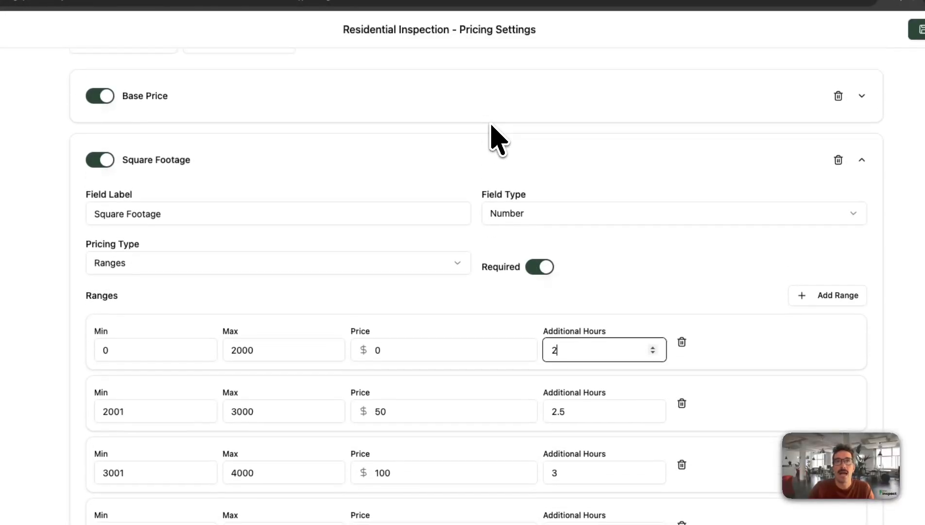
pyautogui.click(473, 111)
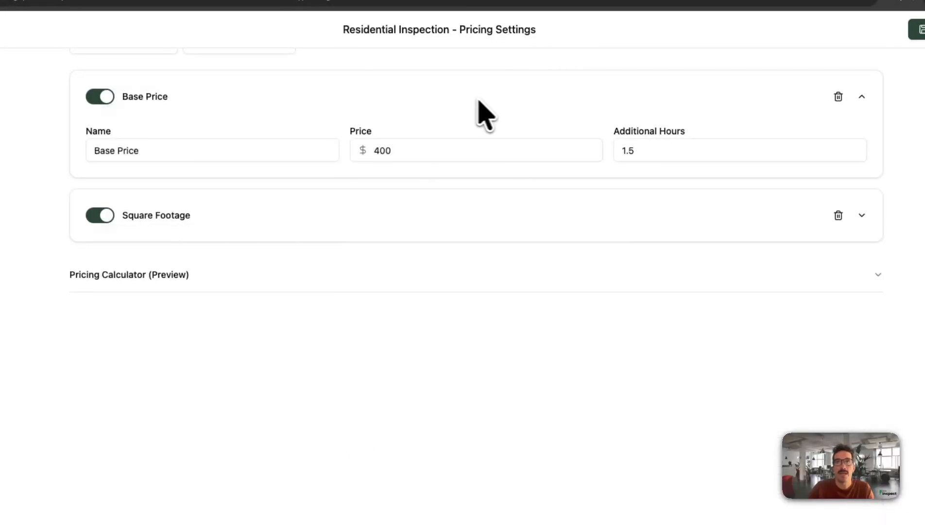
pyautogui.click(495, 214)
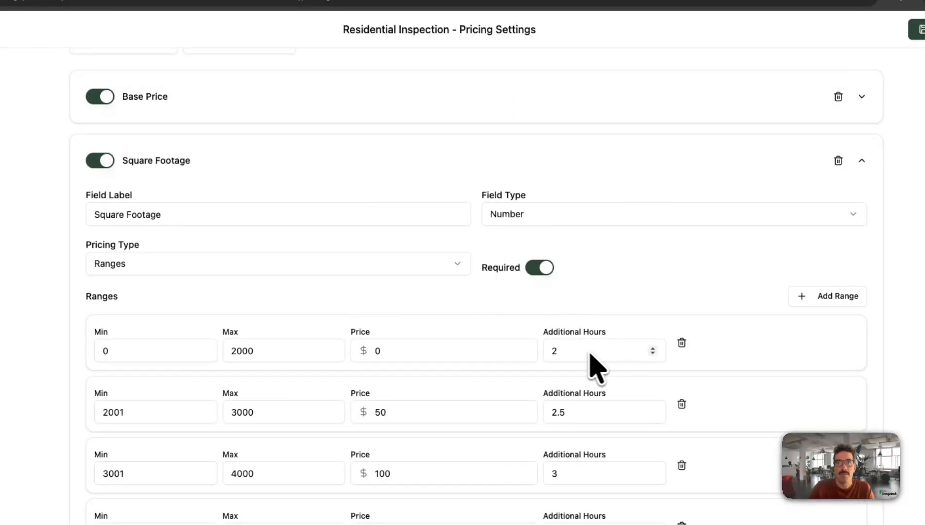
pyautogui.click(653, 354)
pyautogui.click(653, 353)
pyautogui.click(653, 353)
pyautogui.click(652, 353)
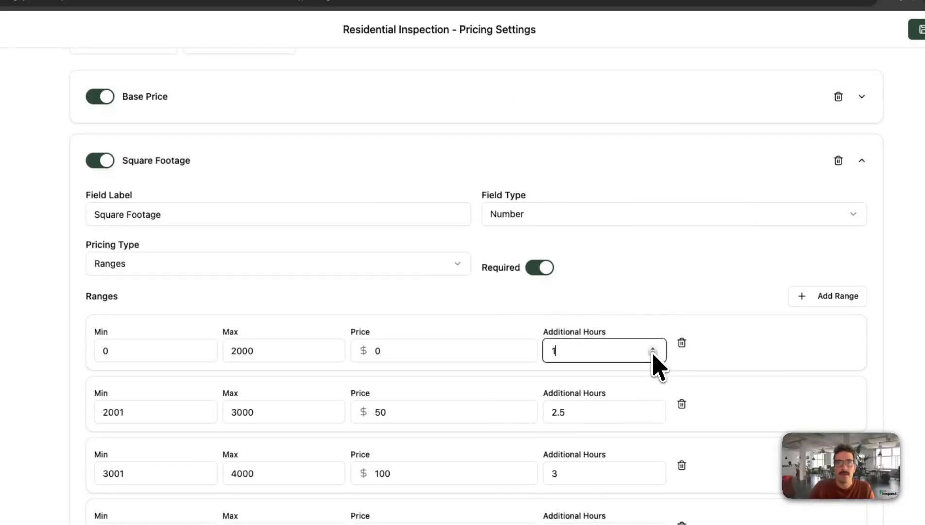
pyautogui.click(652, 354)
pyautogui.click(653, 354)
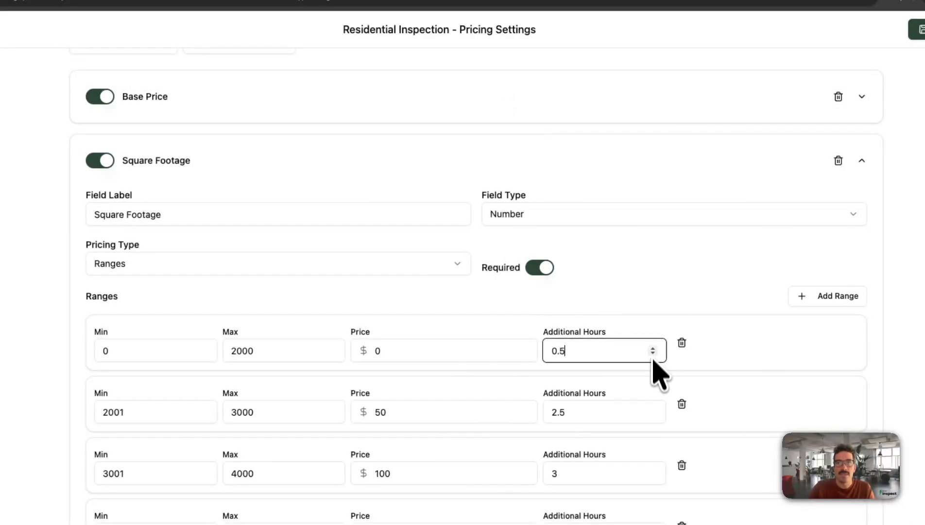
# Set the additional hours of the 2001–3000 square footage range to 0.5
pyautogui.click(653, 415)
pyautogui.click(652, 415)
pyautogui.click(652, 414)
pyautogui.click(652, 415)
pyautogui.click(652, 414)
pyautogui.click(652, 414)
pyautogui.click(652, 415)
pyautogui.click(652, 416)
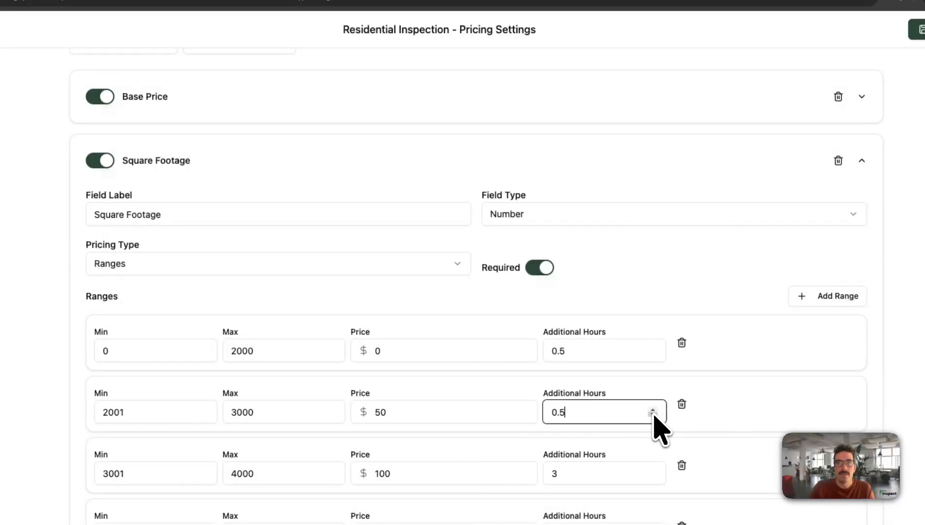
# Set the additional hours of the 2001–3000 square footage range to 0.75 and of the 3001–4000 range to 1
pyautogui.click(653, 410)
pyautogui.scroll(-3, 646, 461)
pyautogui.scroll(1, 645, 459)
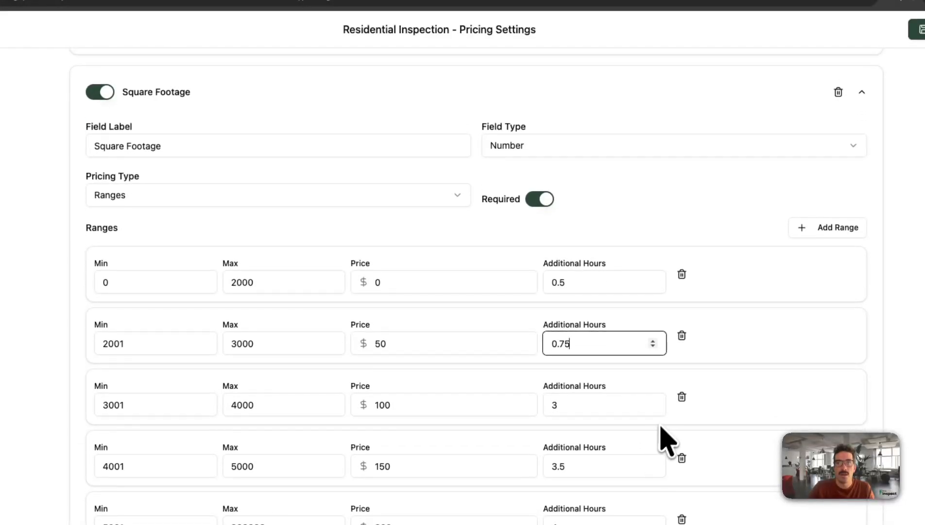
pyautogui.click(653, 407)
pyautogui.click(654, 407)
pyautogui.click(653, 407)
pyautogui.click(654, 407)
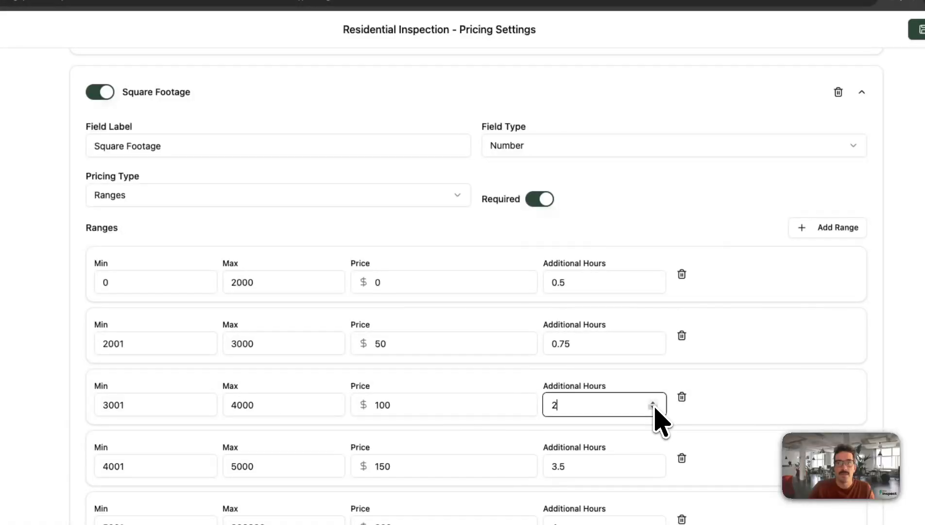
pyautogui.click(653, 407)
pyautogui.click(653, 407)
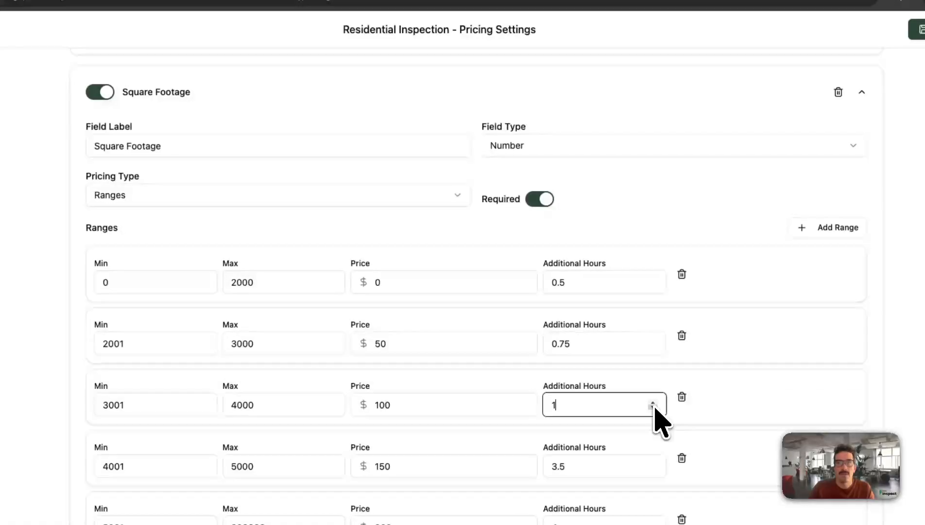
# Set the additional hours of the 4001–5000 square footage range to 1.25
pyautogui.click(654, 469)
pyautogui.click(653, 469)
pyautogui.click(653, 469)
pyautogui.click(653, 469)
pyautogui.click(653, 469)
pyautogui.click(653, 469)
pyautogui.click(653, 469)
pyautogui.click(653, 469)
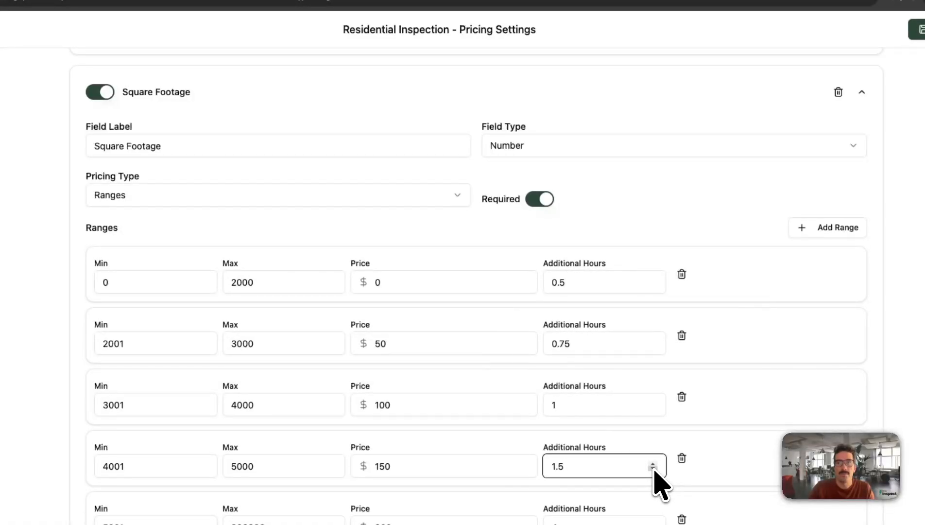
pyautogui.click(653, 469)
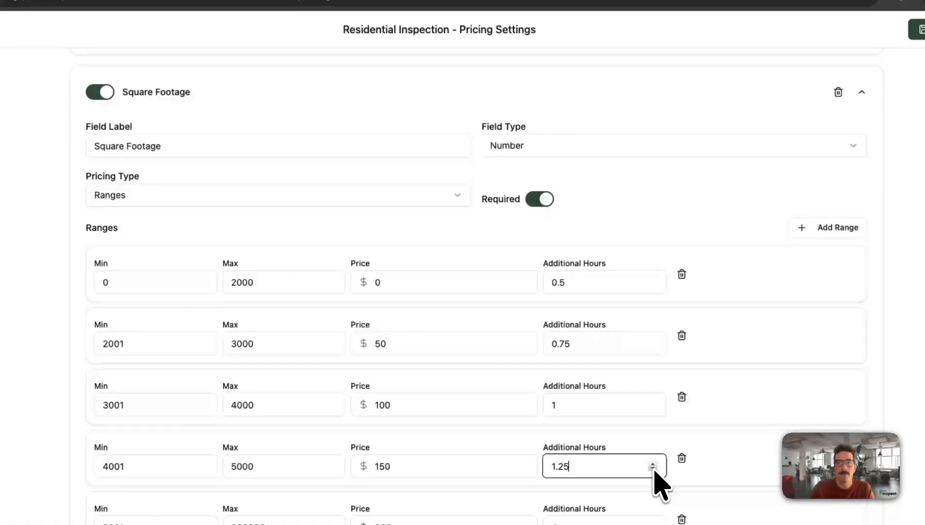
# Lower the additional hours of the largest square footage range and collapse the Square Footage modifier
pyautogui.click(652, 521)
pyautogui.click(653, 524)
pyautogui.click(653, 524)
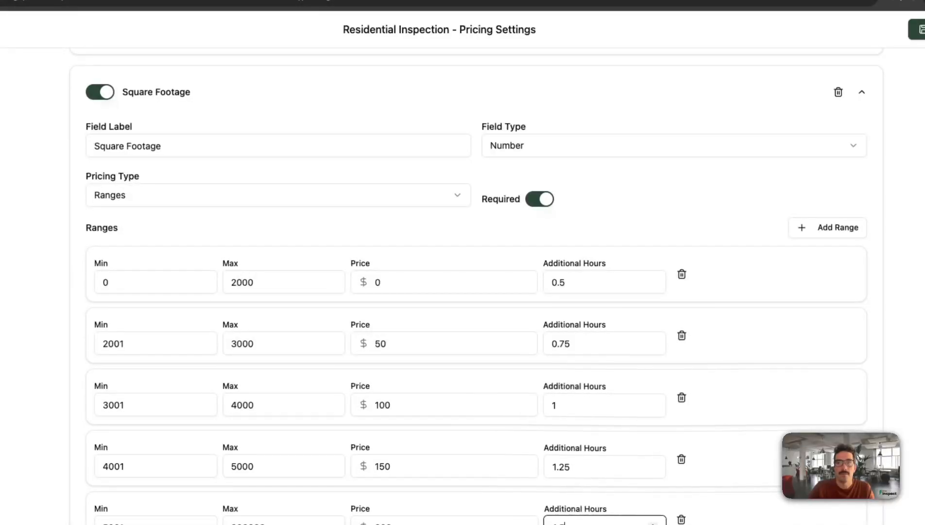
pyautogui.click(653, 523)
pyautogui.scroll(-1, 683, 452)
pyautogui.scroll(3, 685, 437)
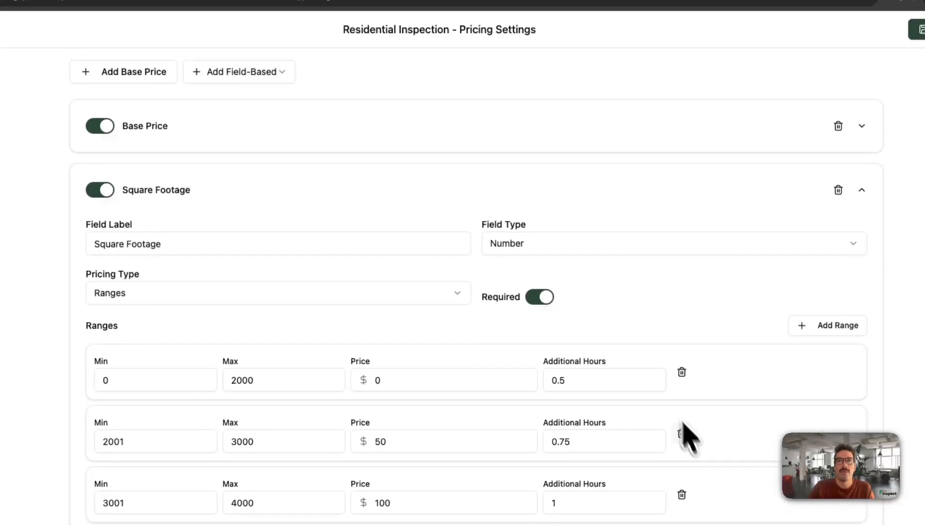
pyautogui.click(545, 184)
pyautogui.scroll(1, 413, 191)
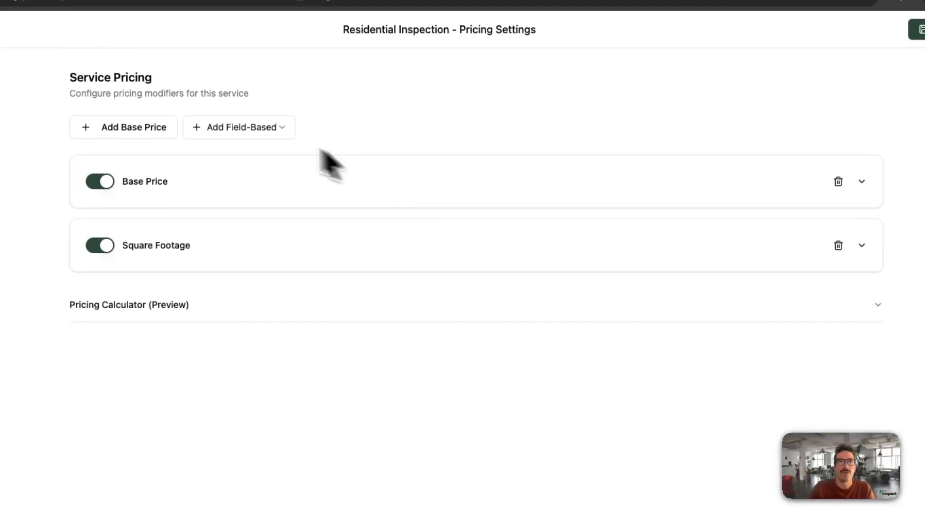
# Add a custom field-based pricing modifier labelled ADU with the field type Yes/No
pyautogui.click(250, 128)
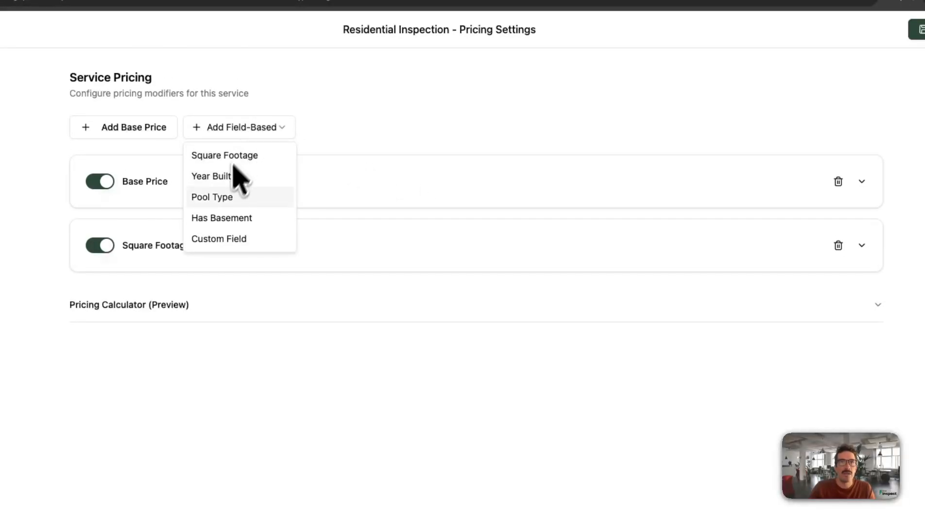
pyautogui.click(233, 246)
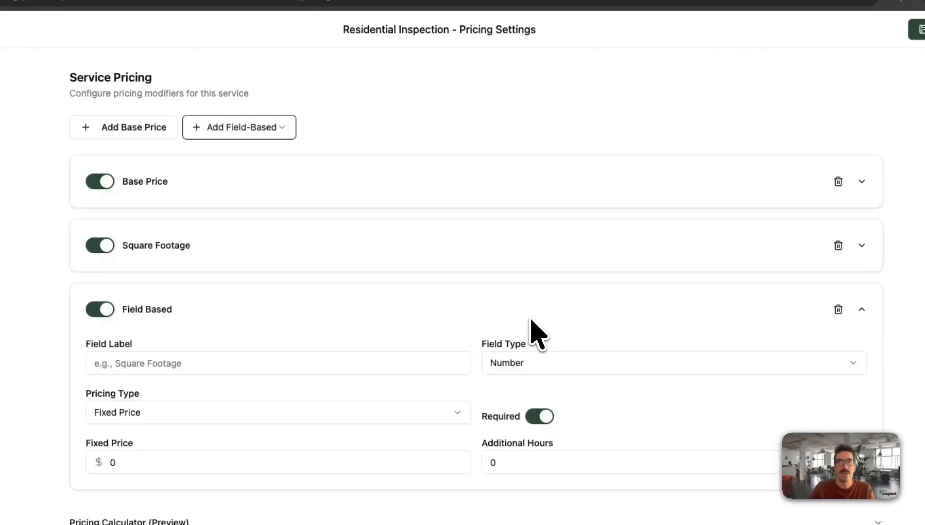
pyautogui.click(259, 364)
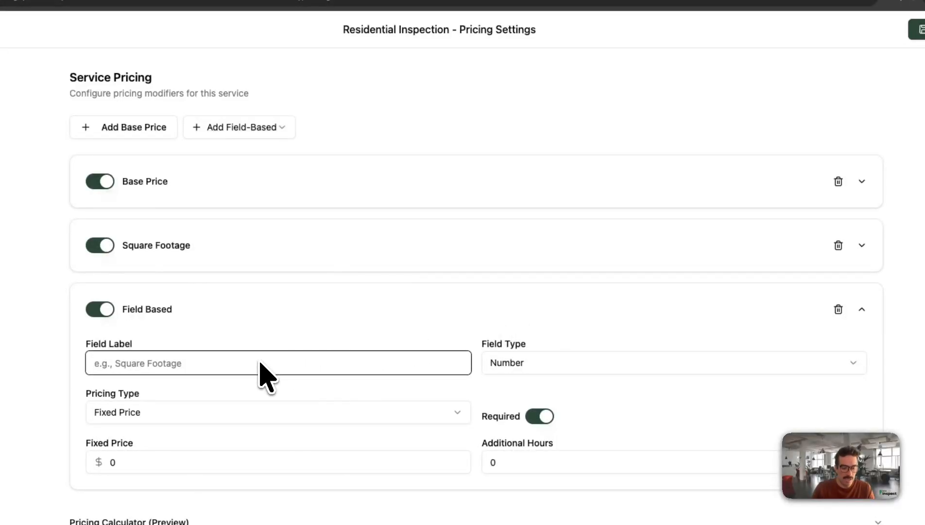
pyautogui.write('ADU')
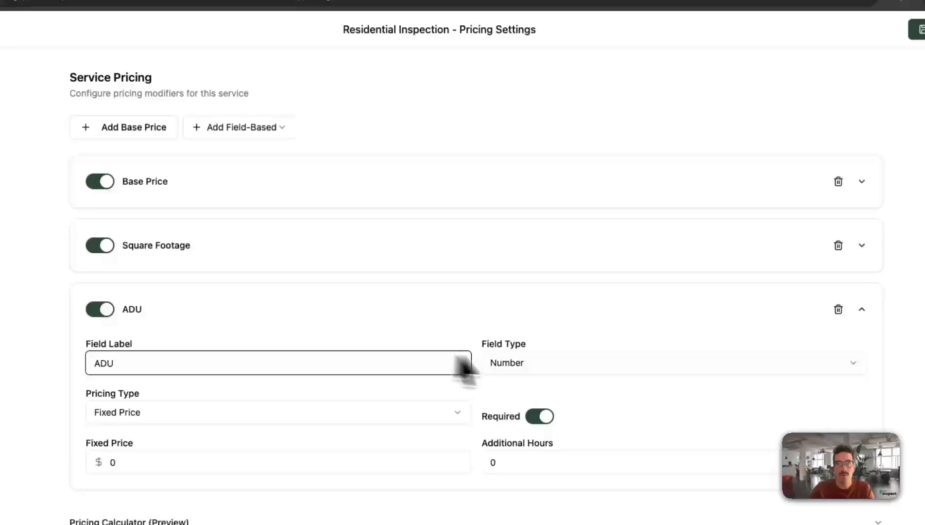
pyautogui.click(540, 368)
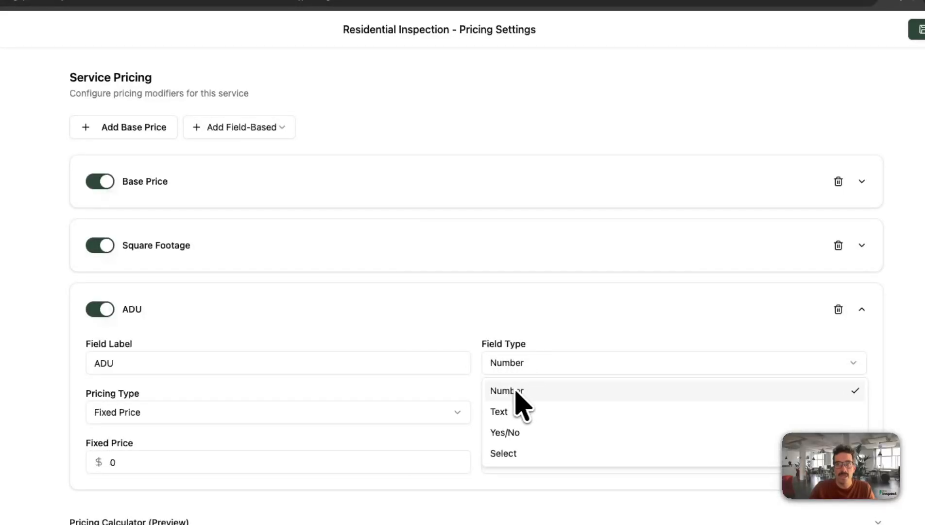
pyautogui.click(523, 434)
# Check the pricing types available for the ADU modifier, keeping Fixed Price
pyautogui.click(320, 412)
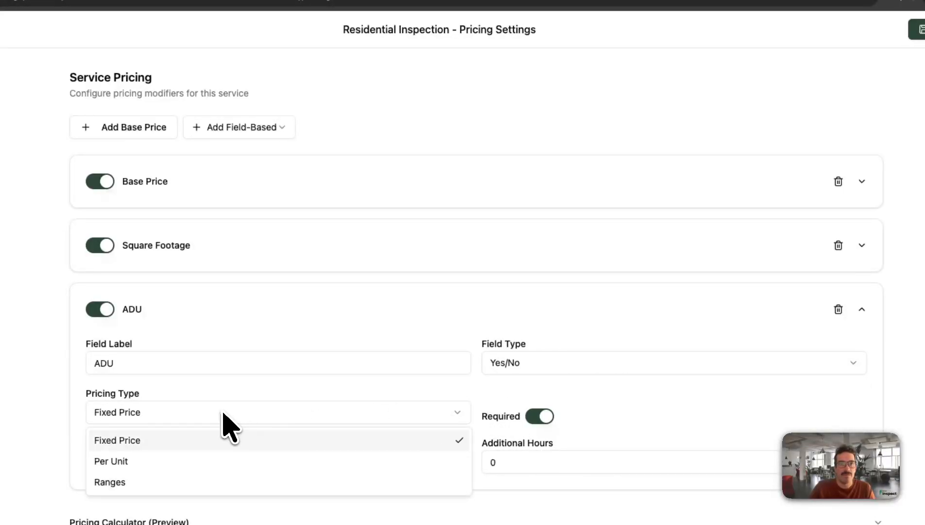
pyautogui.click(224, 414)
pyautogui.click(257, 418)
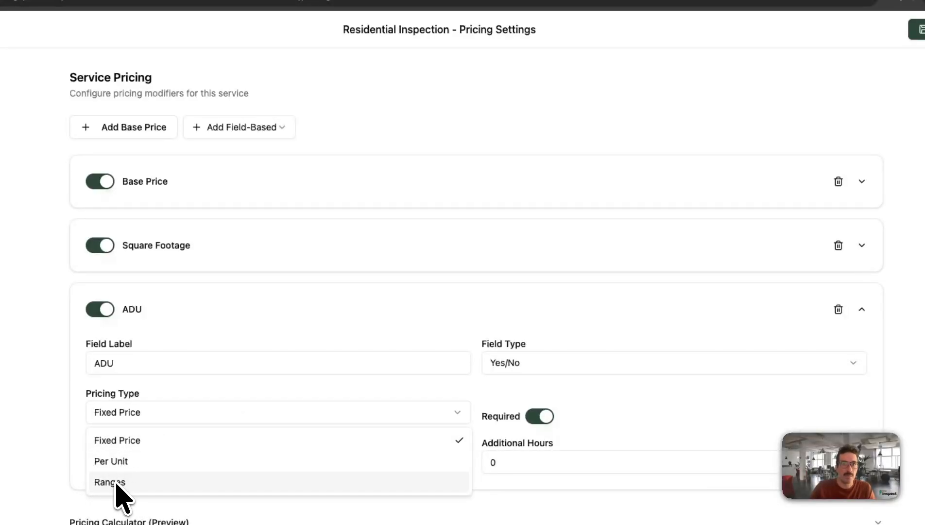
pyautogui.click(171, 392)
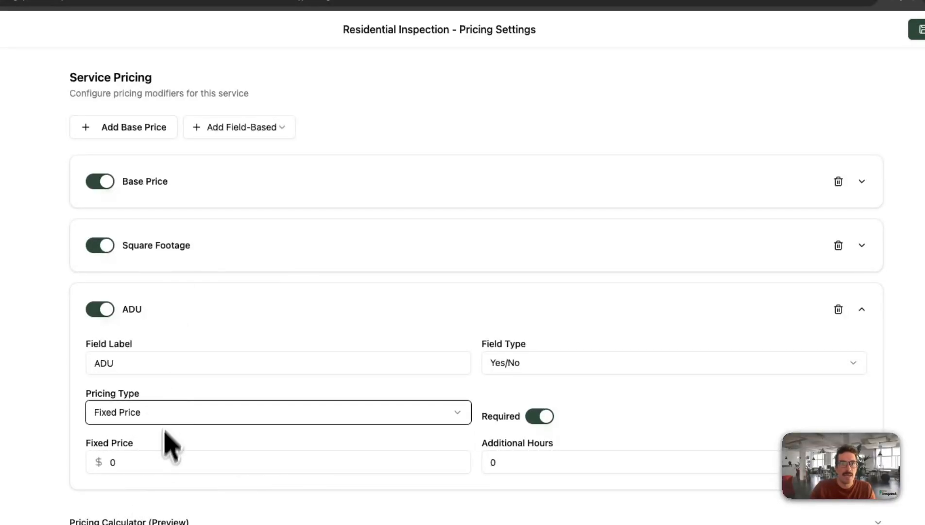
# Set the ADU modifier's fixed price to $100 and additional hours to 0.5, keep it required, and collapse it
pyautogui.click(161, 464)
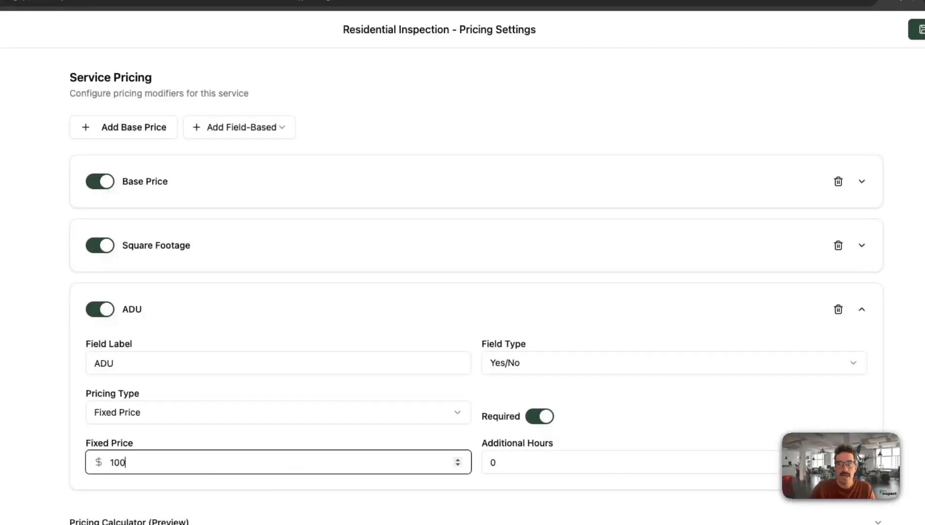
pyautogui.press('Tab')
pyautogui.write('0.5')
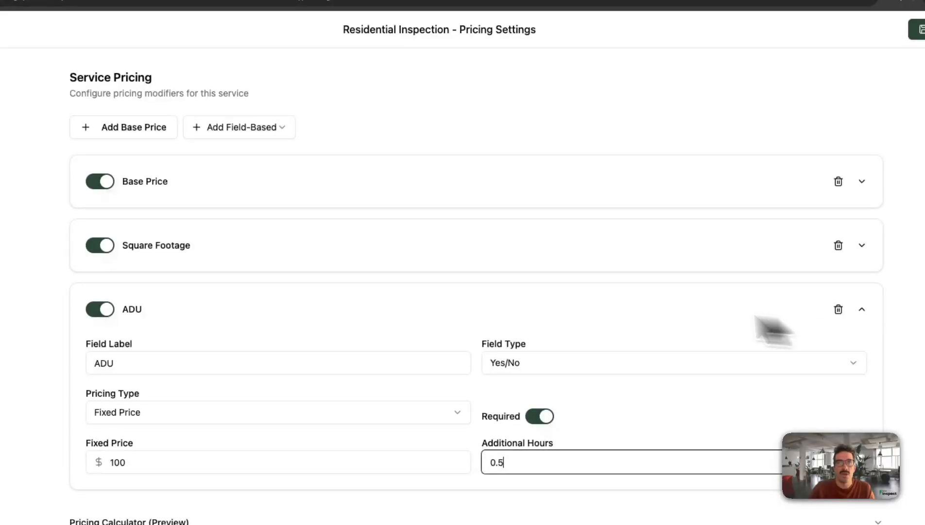
pyautogui.click(538, 416)
pyautogui.click(540, 416)
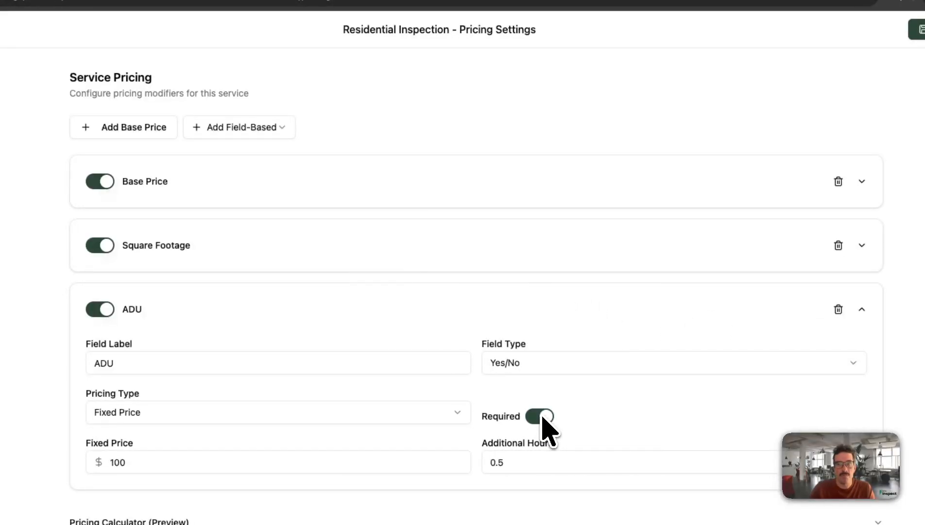
pyautogui.click(570, 309)
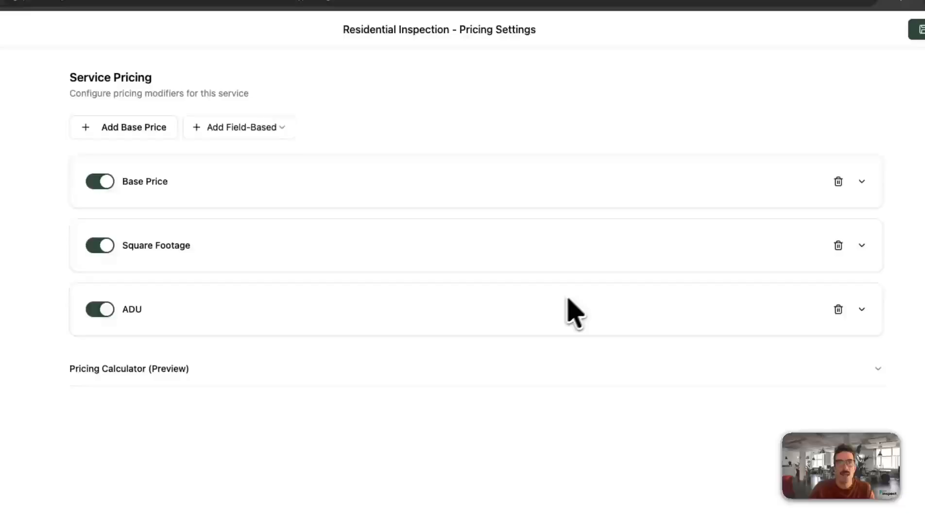
# Preview the service's total price and duration in the pricing calculator for 4000 square feet with an ADU
pyautogui.click(180, 369)
pyautogui.scroll(-4, 427, 389)
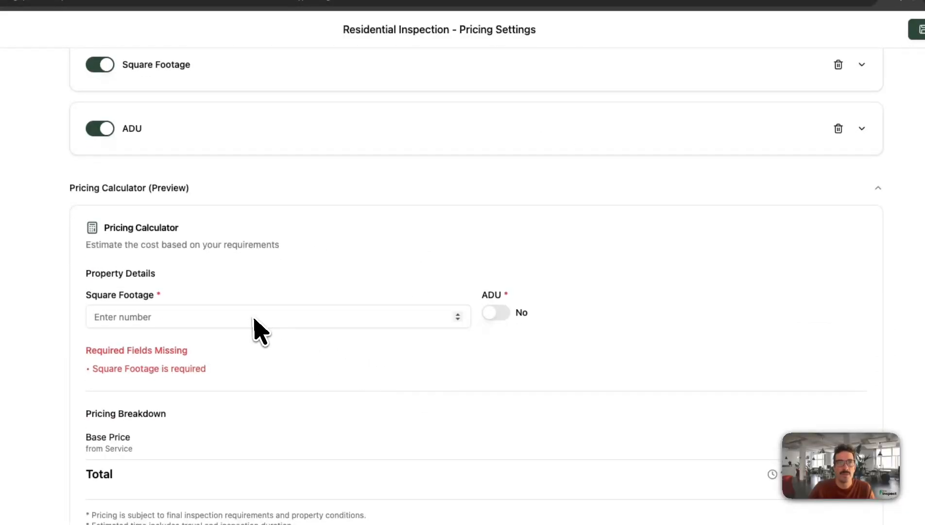
pyautogui.click(254, 318)
pyautogui.write('4000')
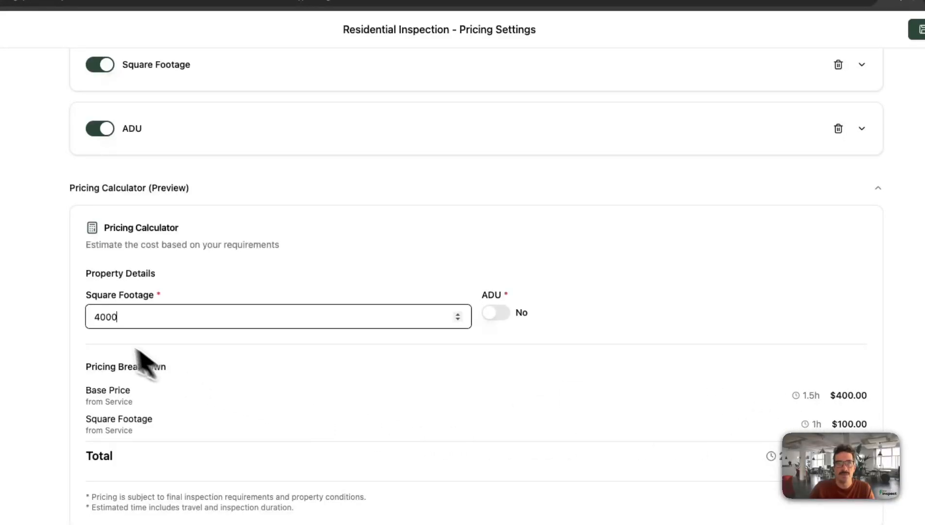
pyautogui.click(497, 314)
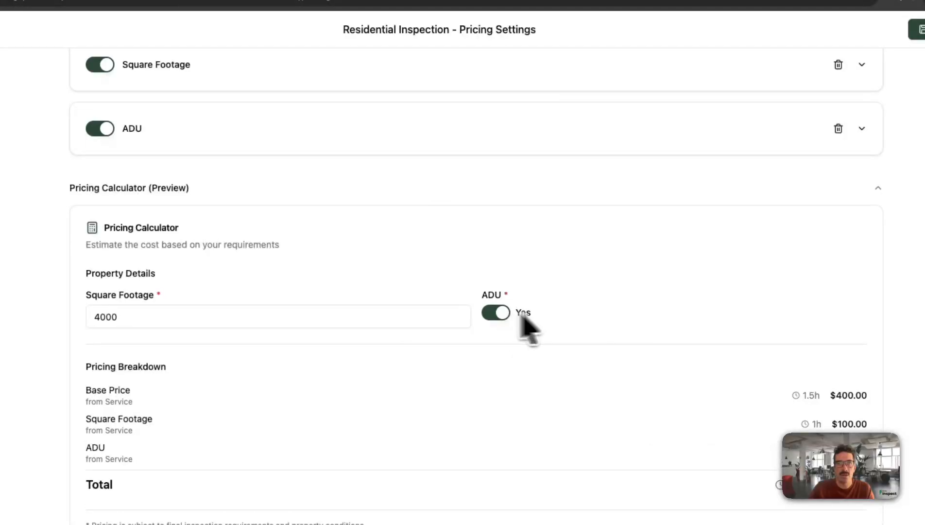
pyautogui.scroll(-1, 631, 318)
pyautogui.scroll(1, 643, 315)
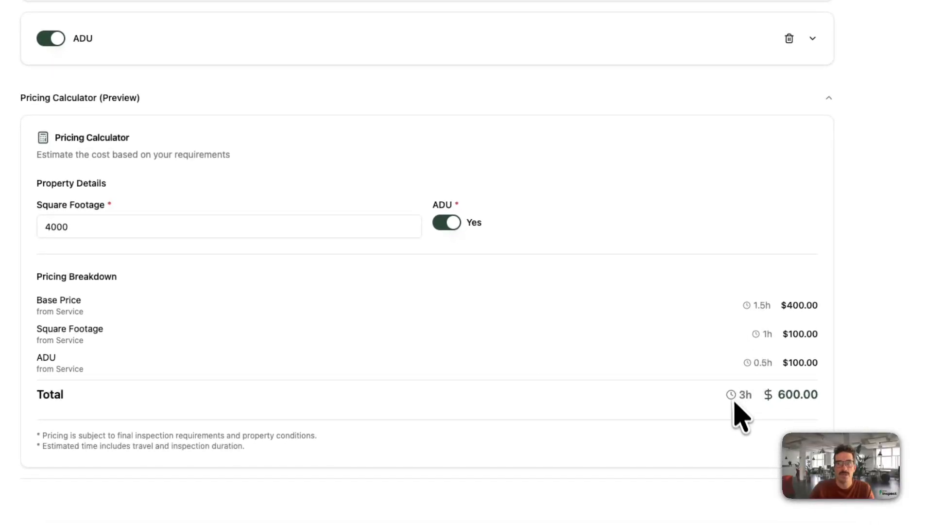
pyautogui.scroll(-1, 742, 401)
pyautogui.rightClick(742, 402)
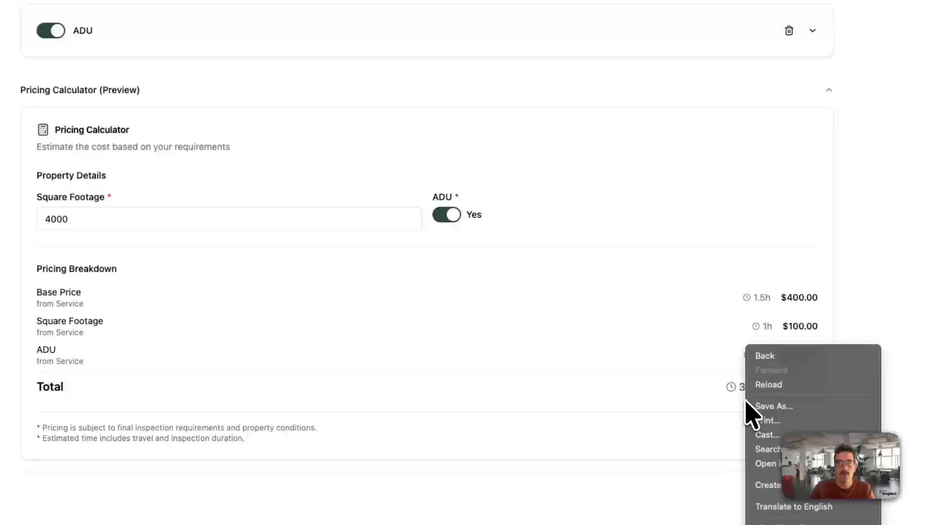
pyautogui.click(706, 383)
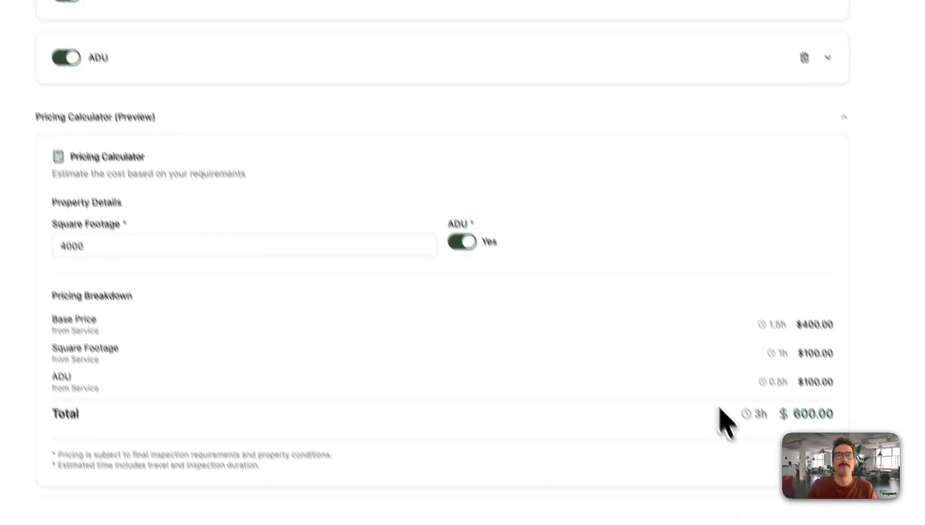
# Save the Residential Inspection pricing changes and return to the account setup checklist on the dashboard
pyautogui.scroll(5, 711, 396)
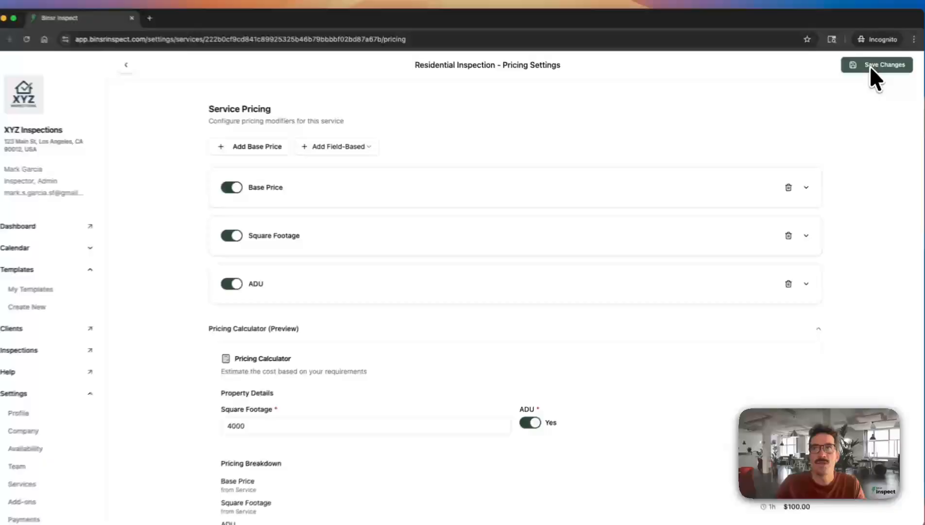
pyautogui.click(858, 67)
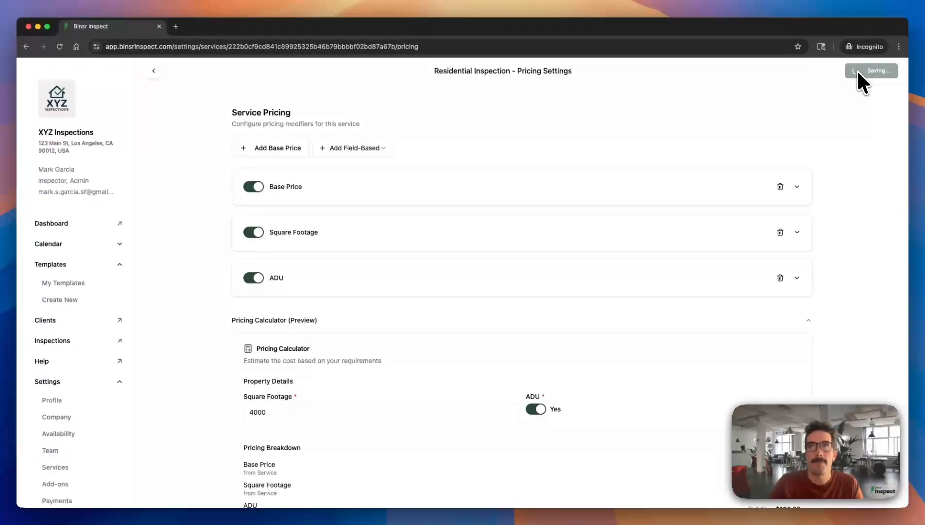
pyautogui.click(117, 223)
pyautogui.scroll(-1, 191, 219)
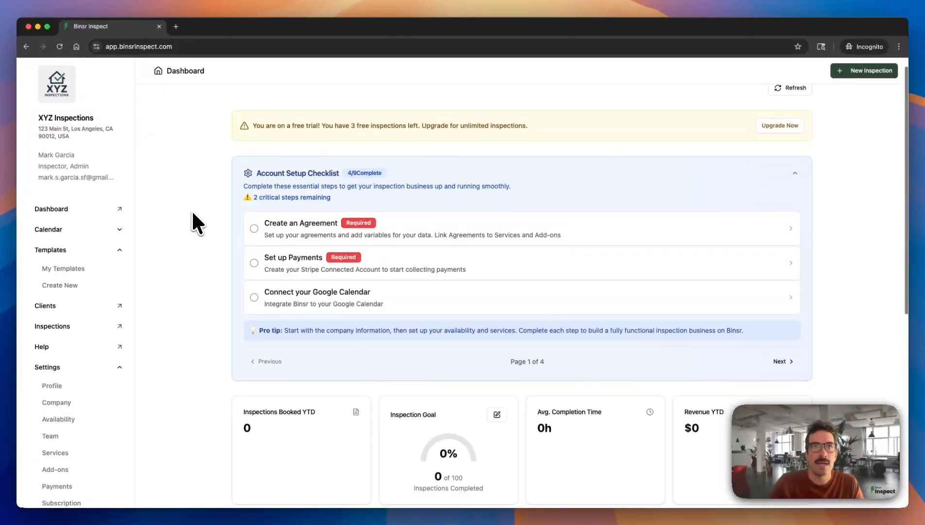
# Start a new agreement from the setup checklist and name it Residential Agreement
pyautogui.click(302, 224)
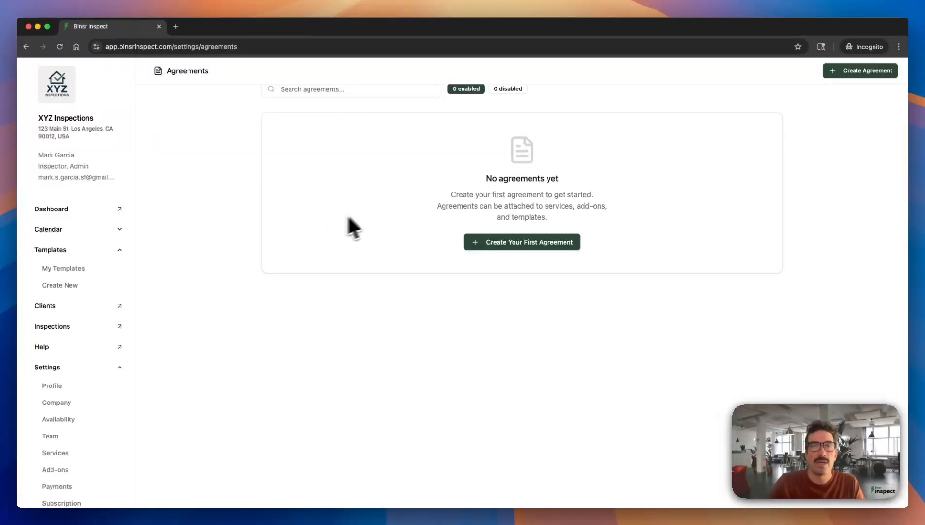
pyautogui.scroll(1, 371, 208)
pyautogui.click(478, 252)
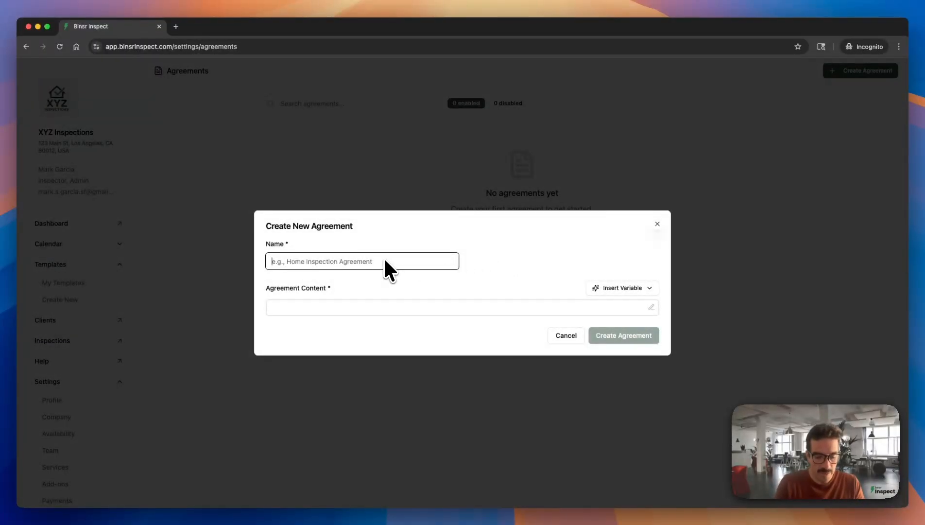
pyautogui.write('Residential ')
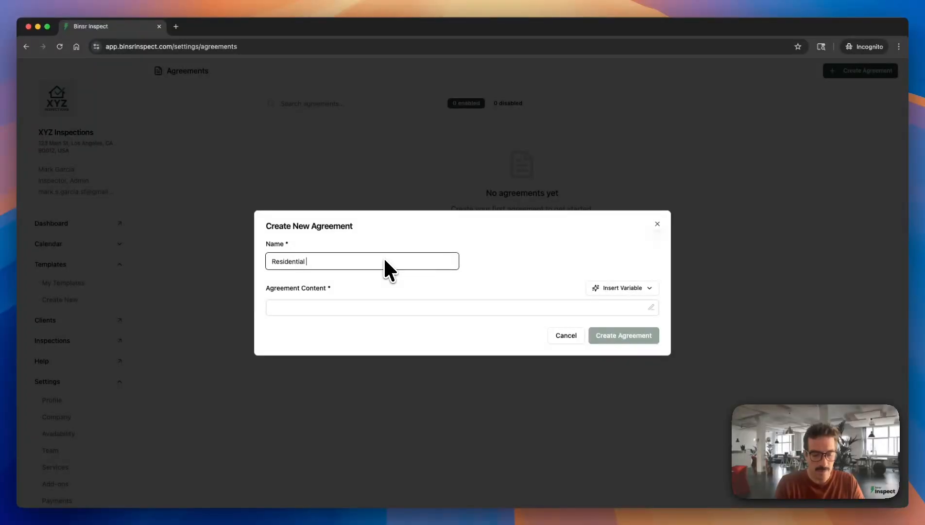
pyautogui.write('Agreeme')
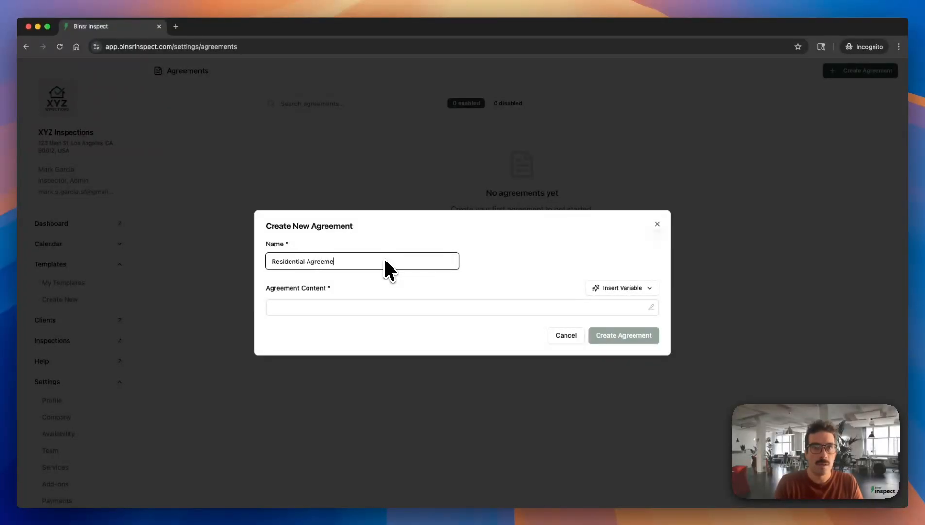
pyautogui.write('nt')
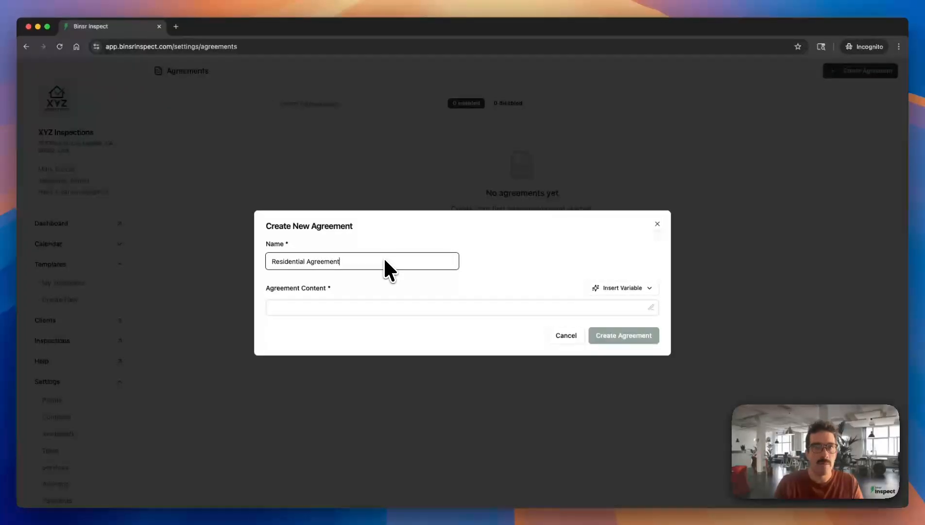
# Enter "Test" as the agreement content and save the text
pyautogui.click(384, 307)
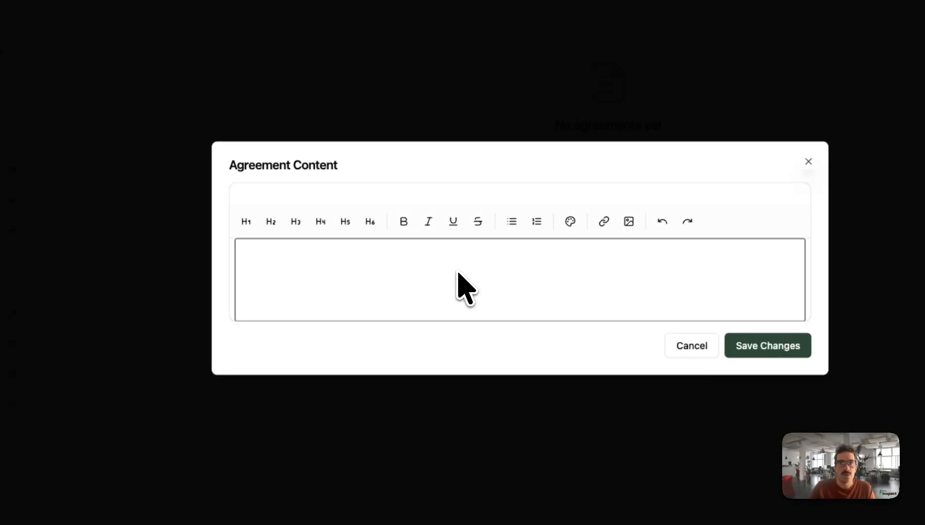
pyautogui.write('Test')
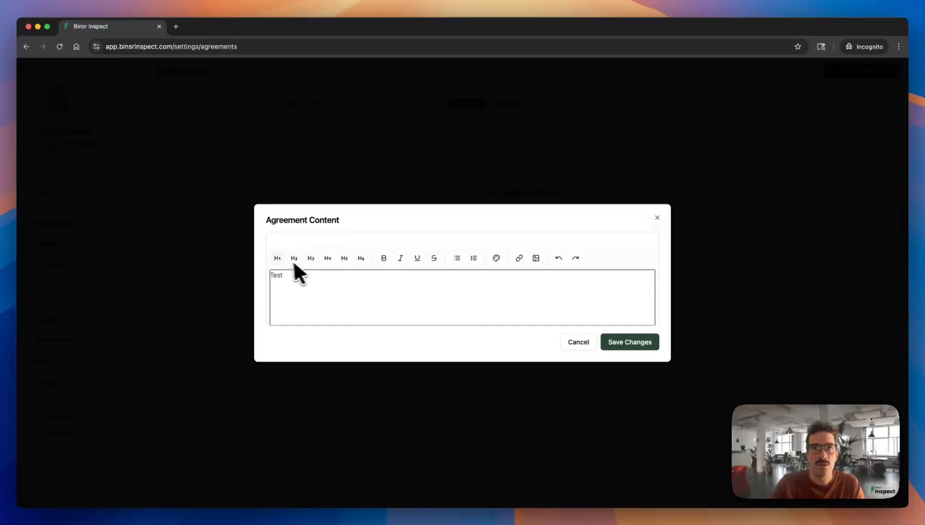
pyautogui.click(617, 342)
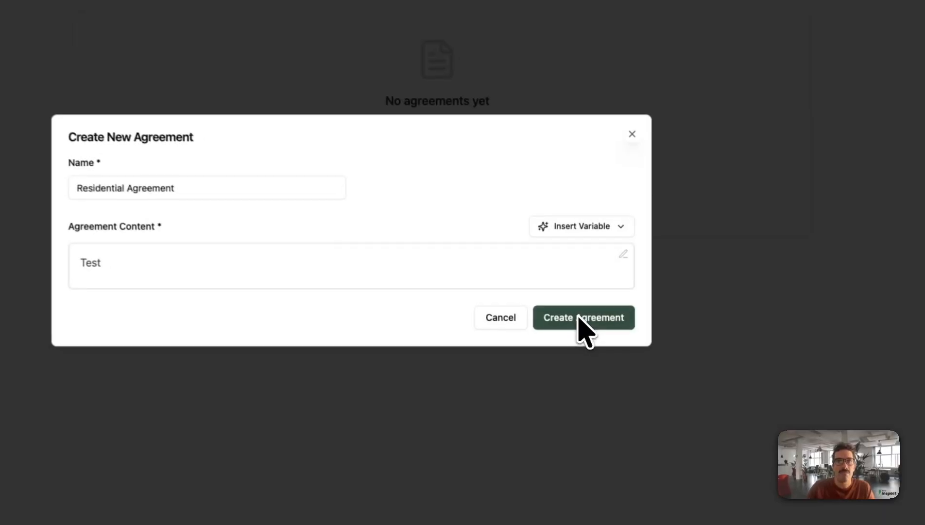
# Browse the template variables that can be inserted into the content, and create the Residential Agreement
pyautogui.click(566, 222)
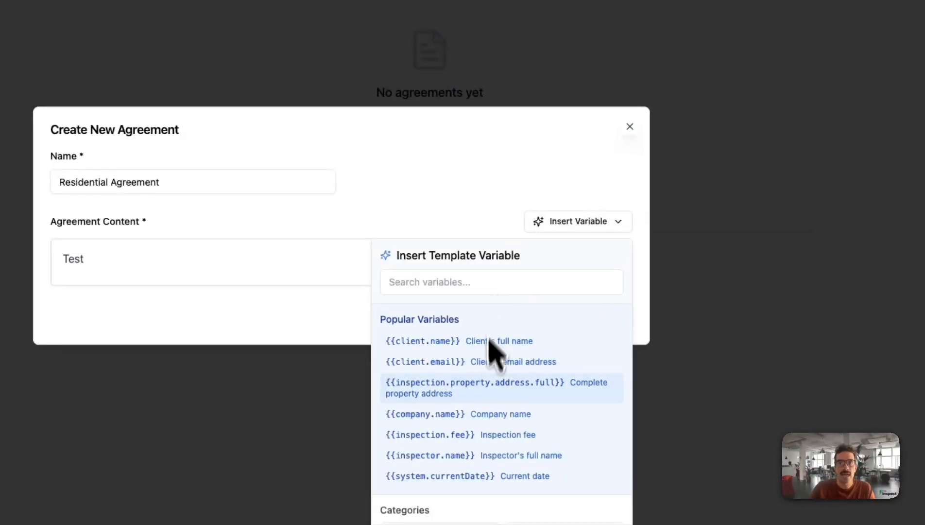
pyautogui.scroll(-3, 488, 370)
pyautogui.scroll(3, 489, 389)
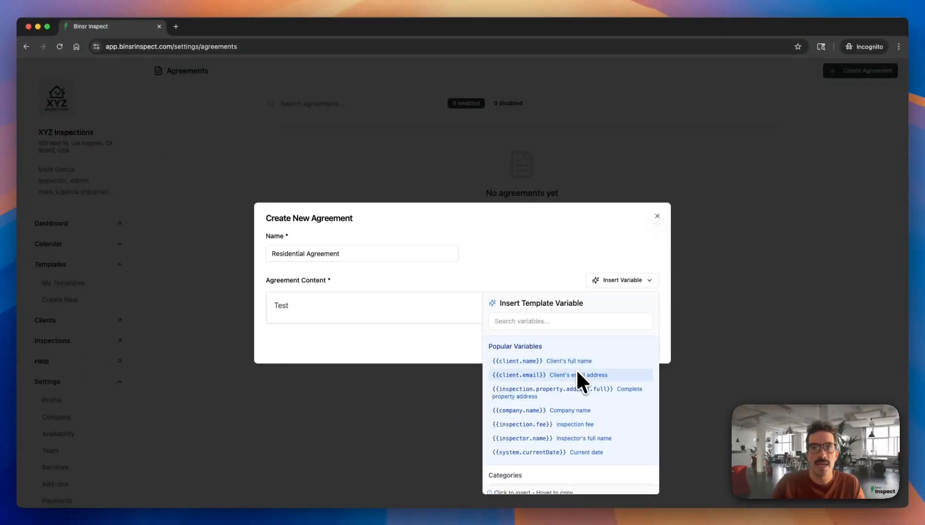
pyautogui.click(566, 288)
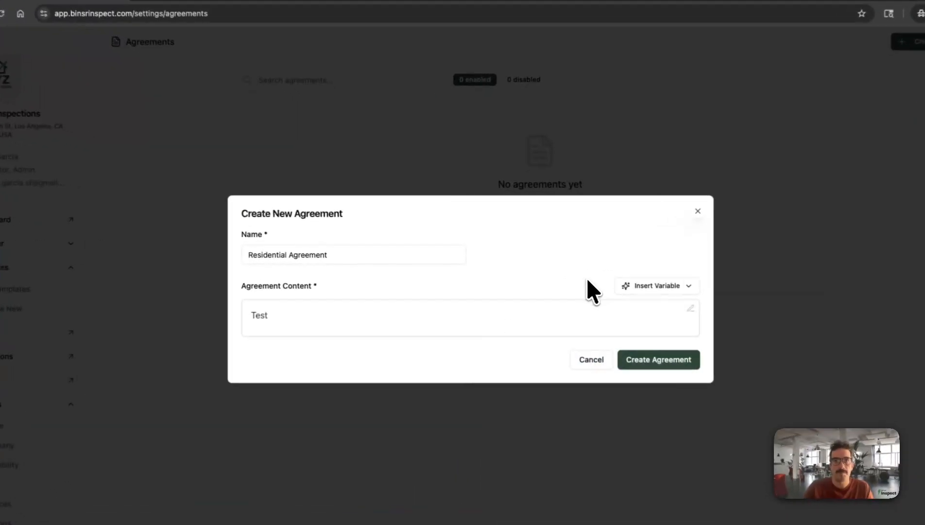
pyautogui.click(617, 344)
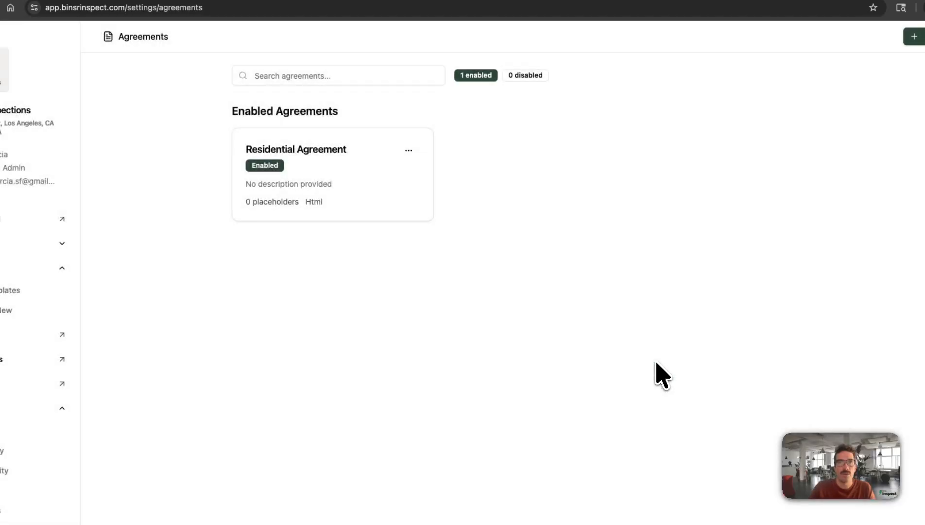
pyautogui.click(408, 150)
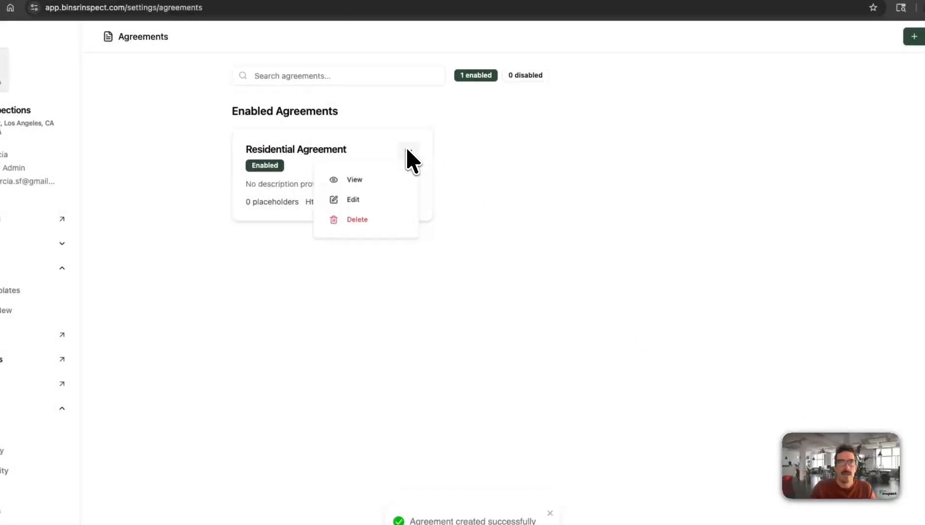
pyautogui.click(470, 161)
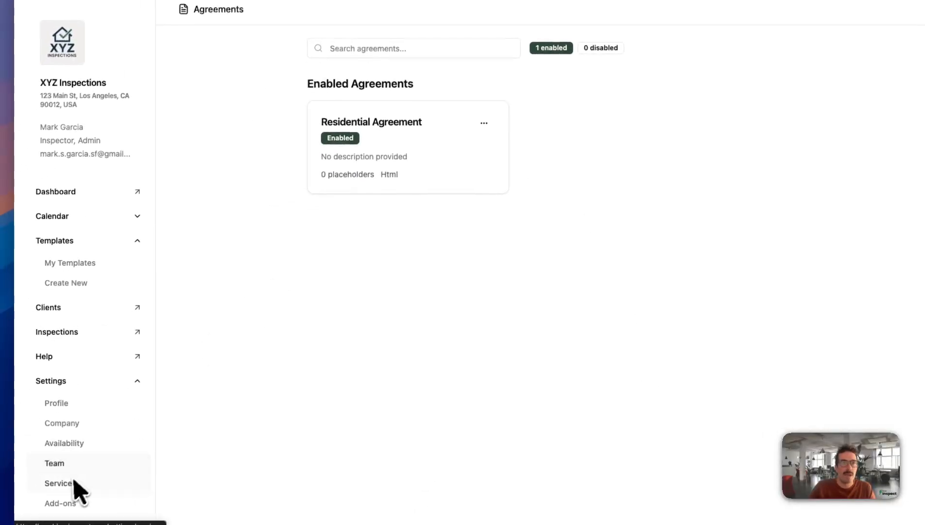
# Open the Residential Inspection service's agreement links for editing and update the service
pyautogui.press('super+r')
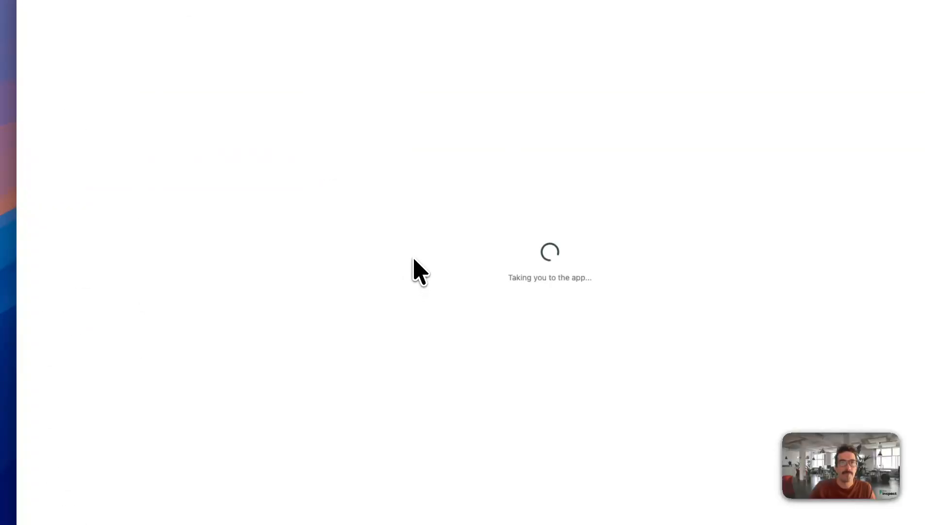
pyautogui.click(474, 59)
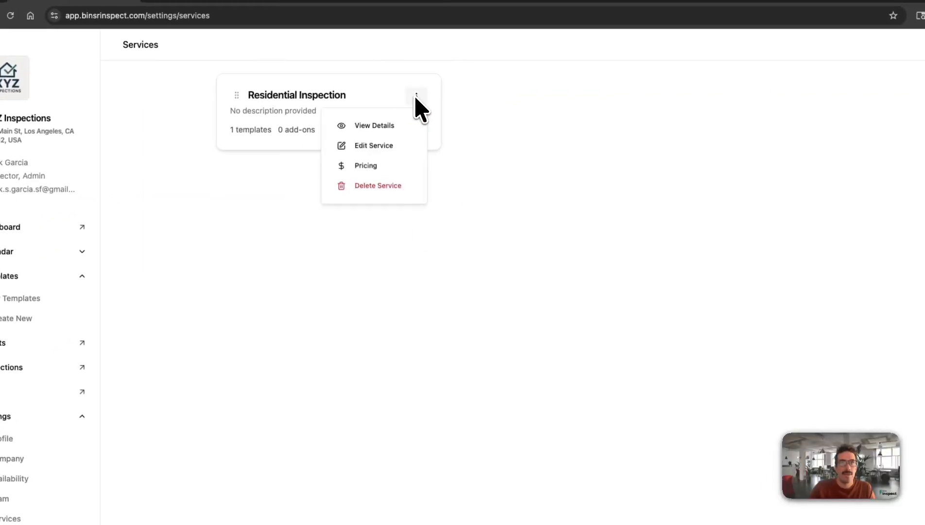
pyautogui.click(383, 153)
pyautogui.click(558, 249)
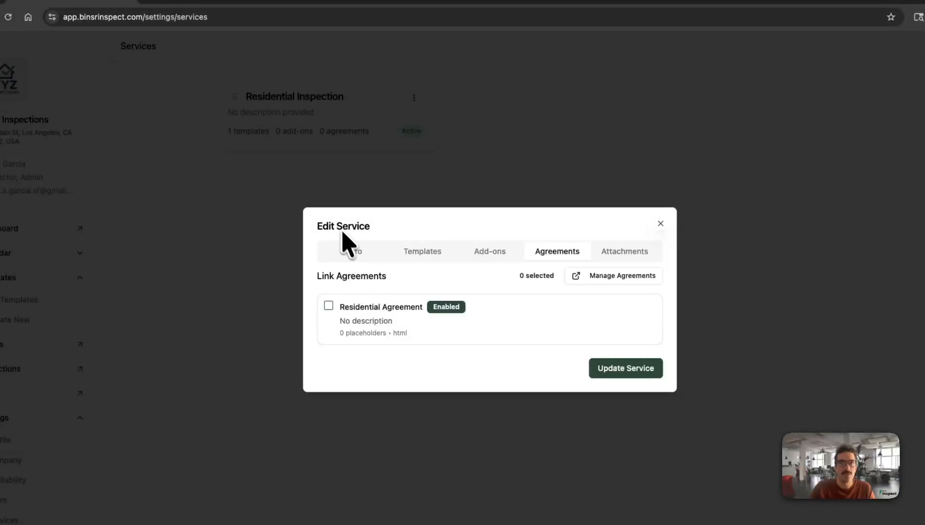
pyautogui.click(616, 369)
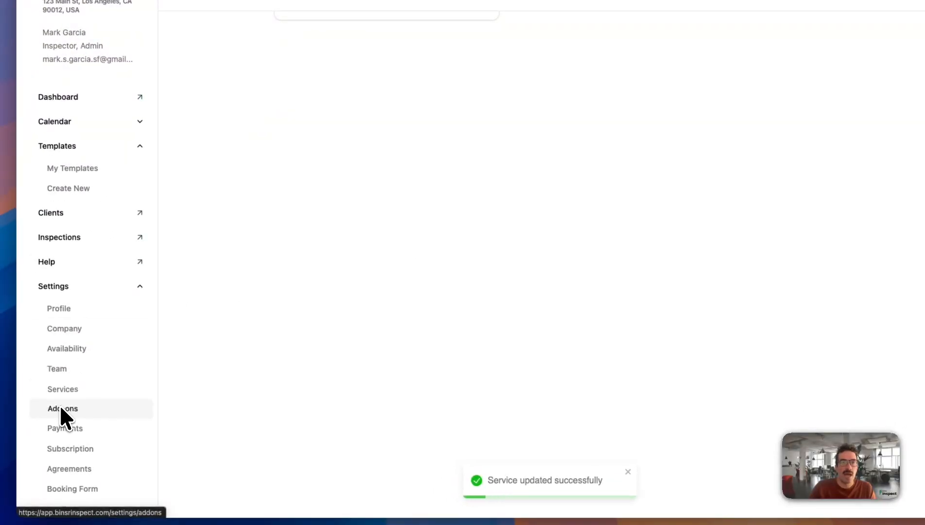
# Start the first add-on in the settings and name it Radon
pyautogui.click(61, 409)
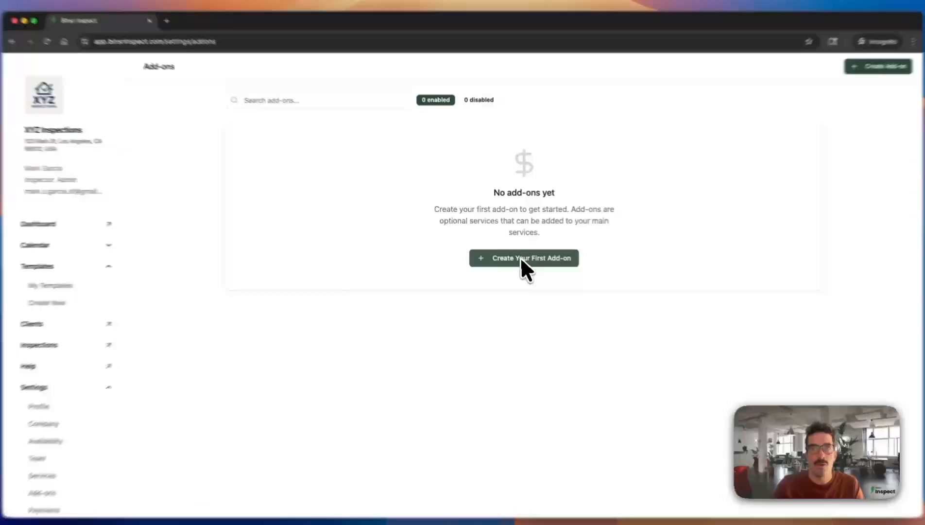
pyautogui.click(520, 257)
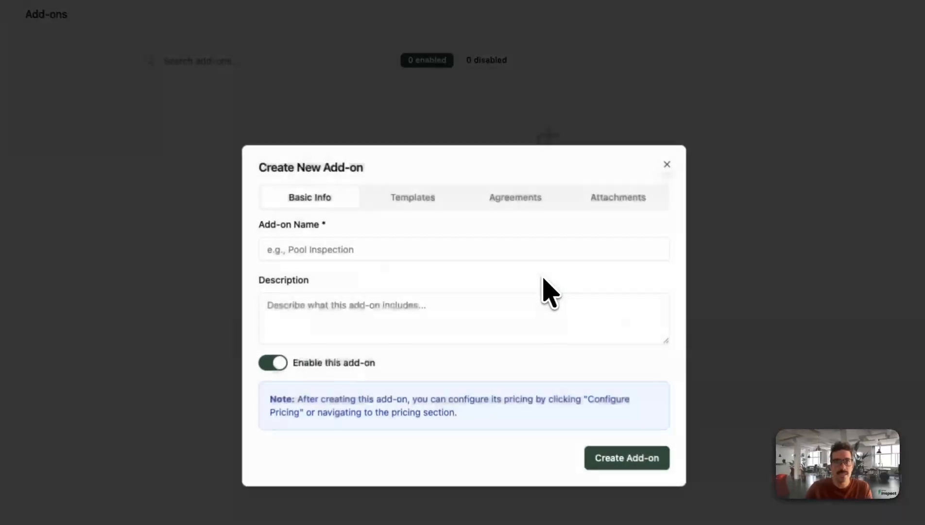
pyautogui.click(403, 238)
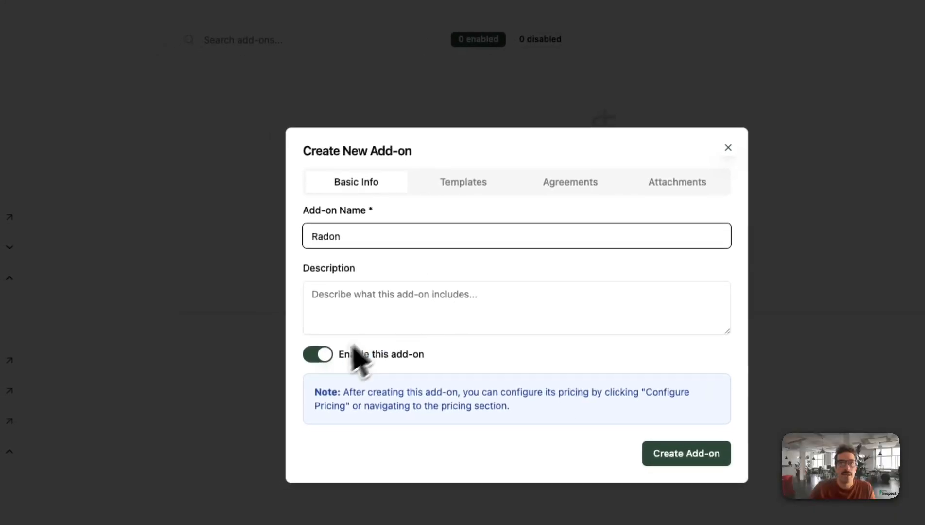
# Review the template, agreement and attachment options of the Radon add-on, and create it
pyautogui.click(464, 189)
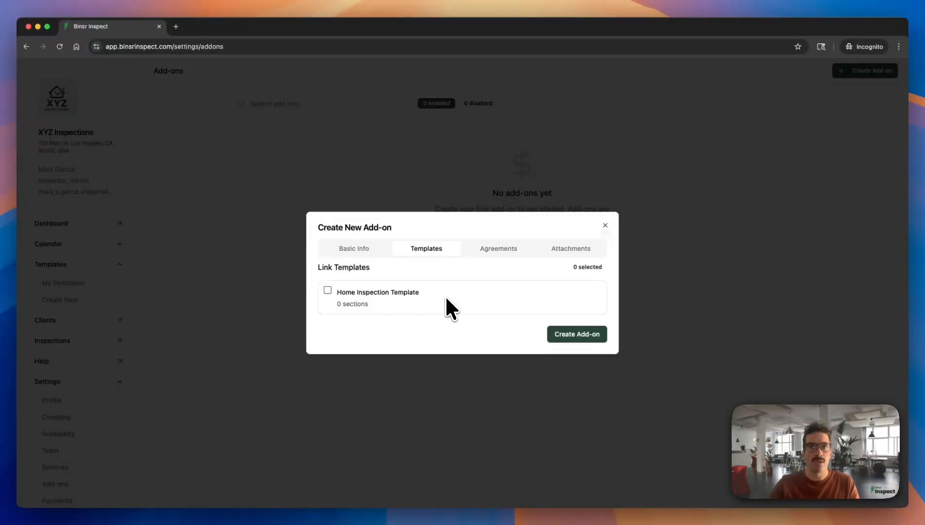
pyautogui.click(495, 248)
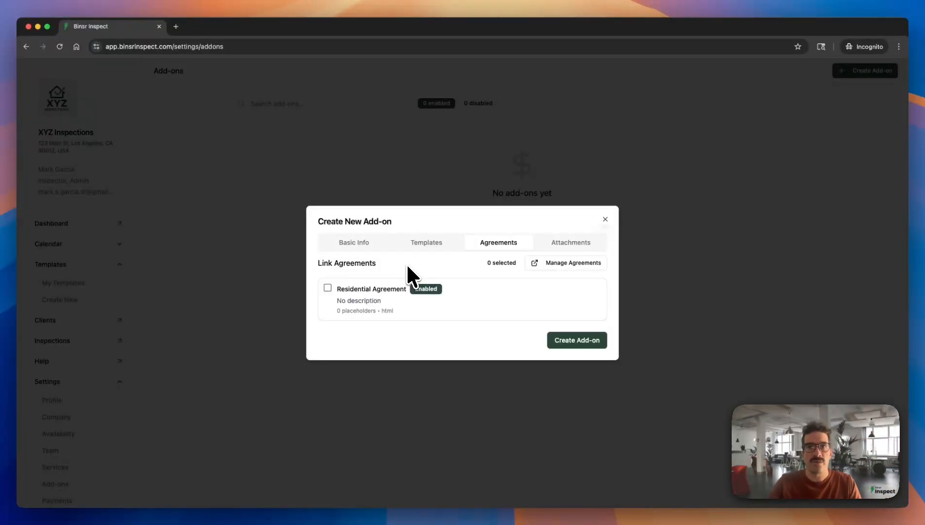
pyautogui.click(572, 241)
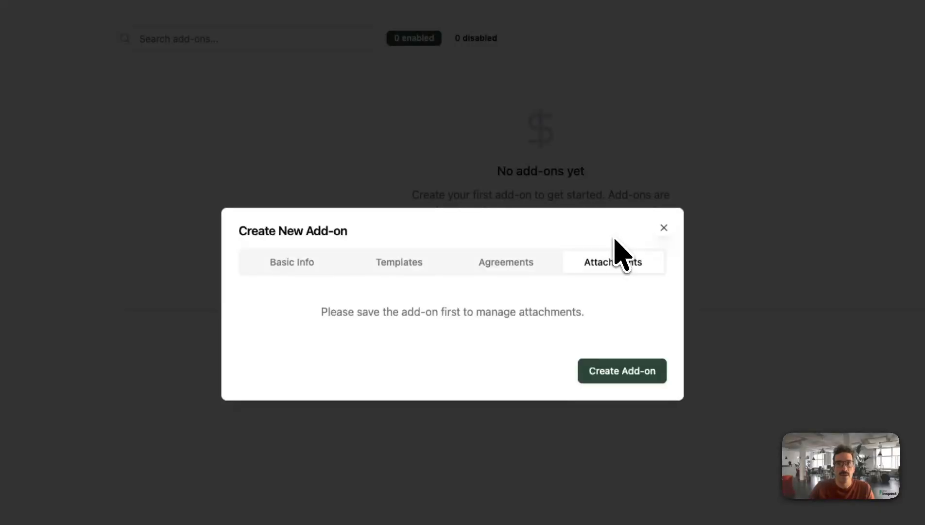
pyautogui.click(292, 261)
pyautogui.click(413, 178)
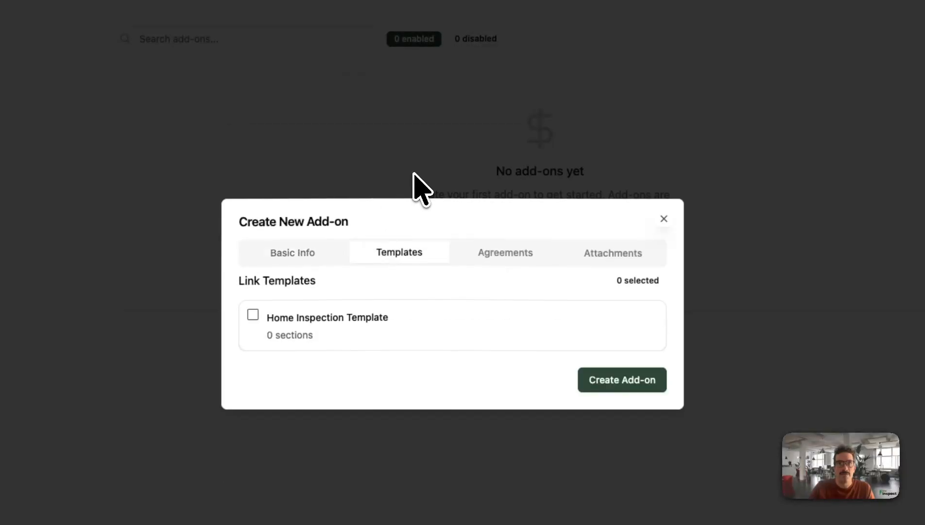
pyautogui.click(618, 379)
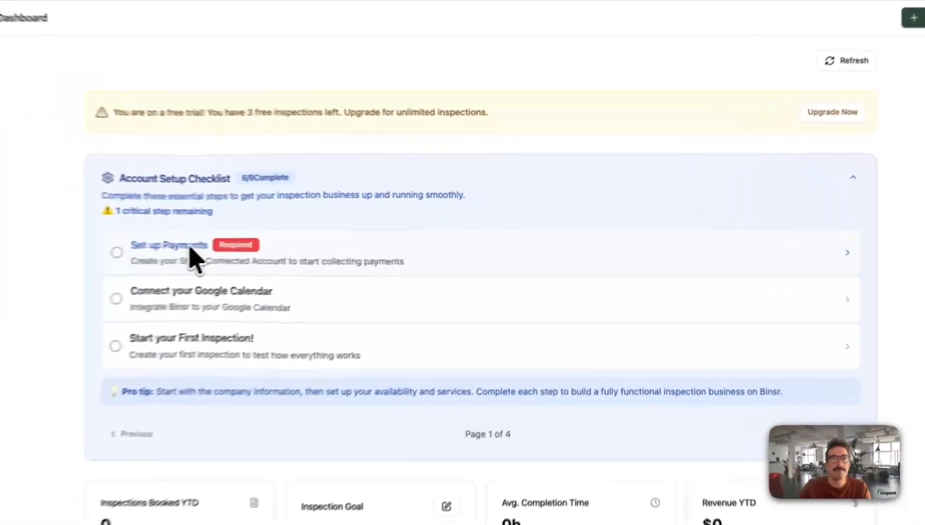
# Try to set up Stripe Connect payments from the checklist and return to the dashboard
pyautogui.click(308, 235)
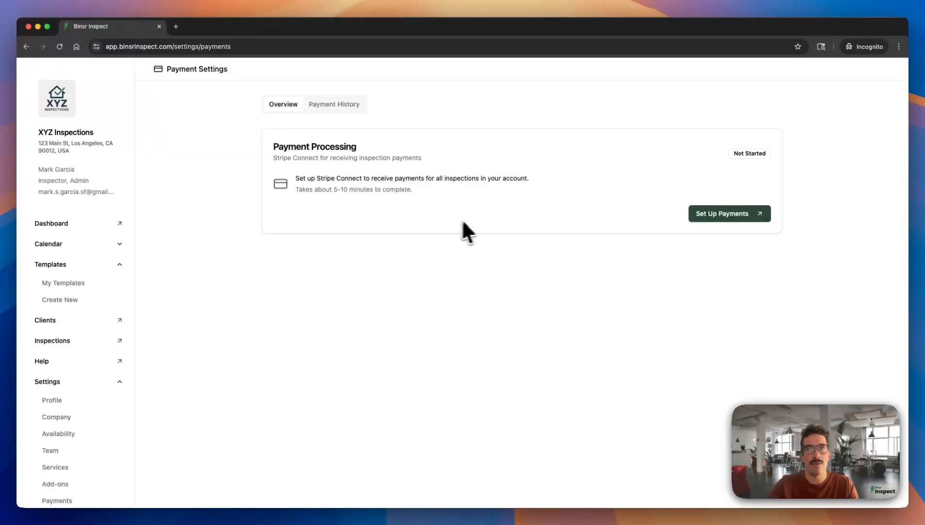
pyautogui.click(724, 214)
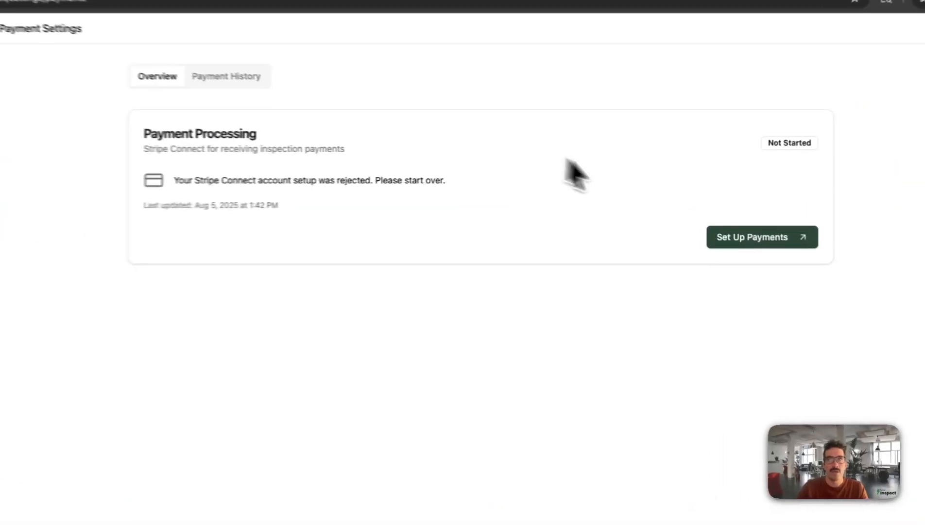
pyautogui.click(180, 68)
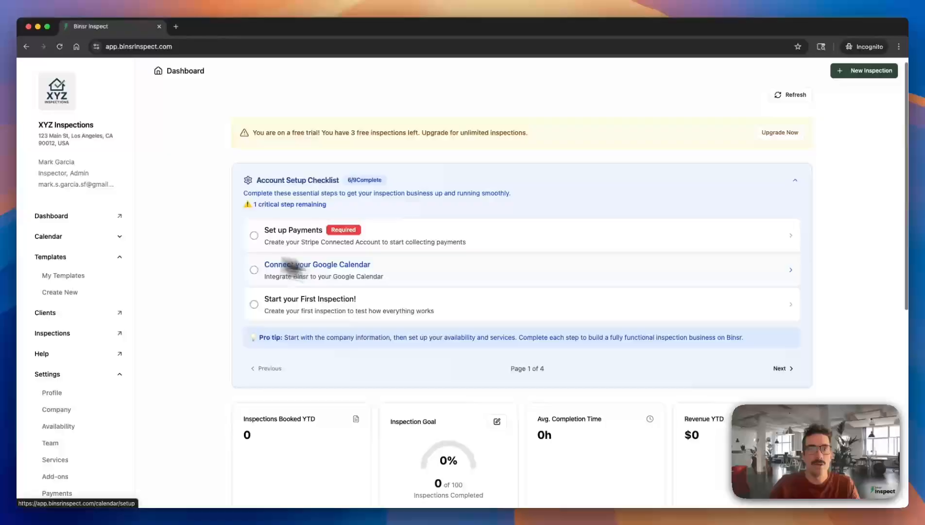
# View the Google Calendar connection setup from the checklist and return to the dashboard
pyautogui.scroll(-6, 386, 277)
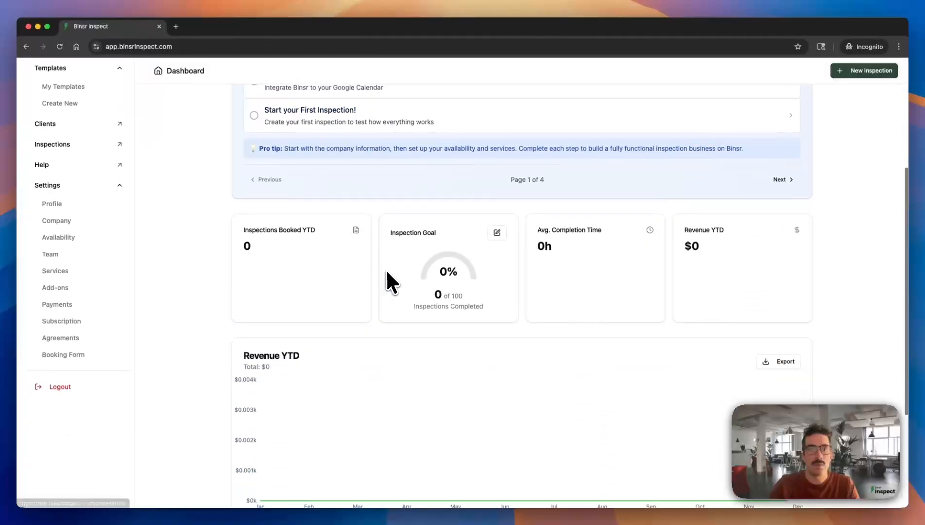
pyautogui.scroll(5, 386, 276)
pyautogui.scroll(2, 386, 269)
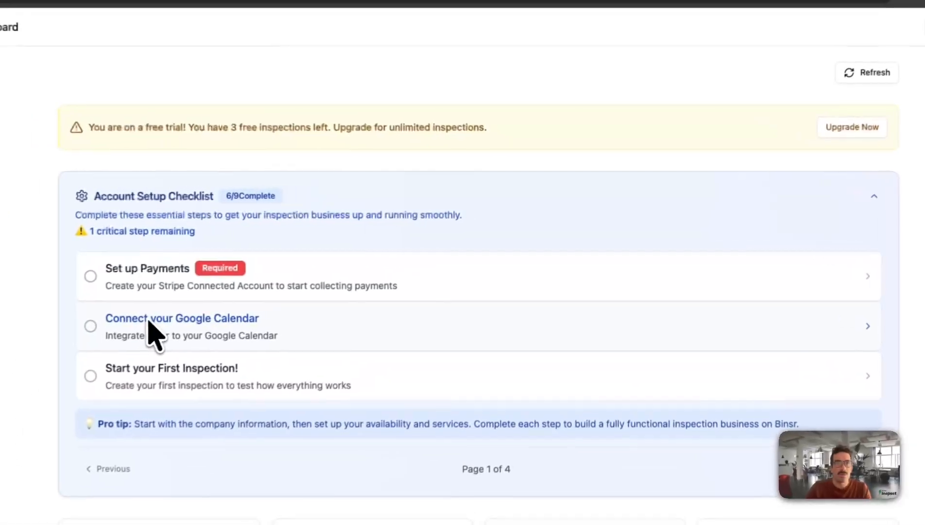
pyautogui.click(302, 274)
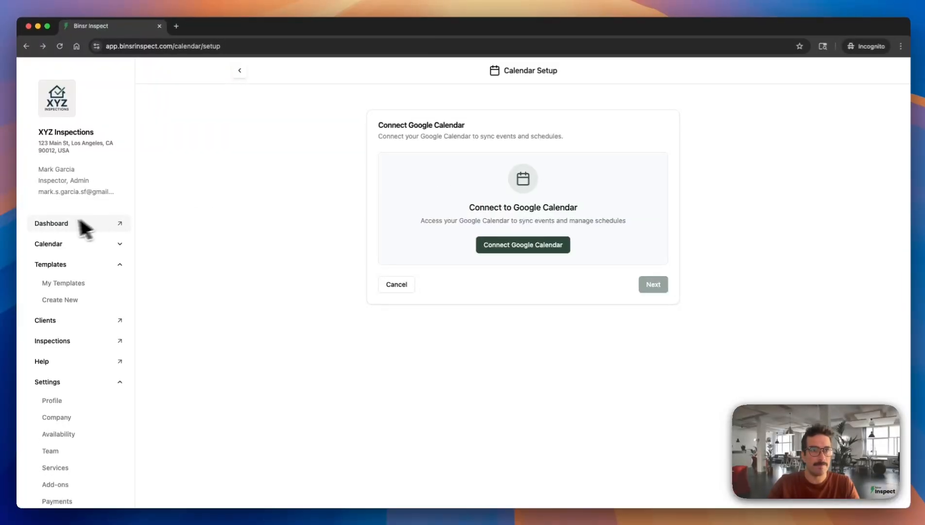
pyautogui.click(56, 224)
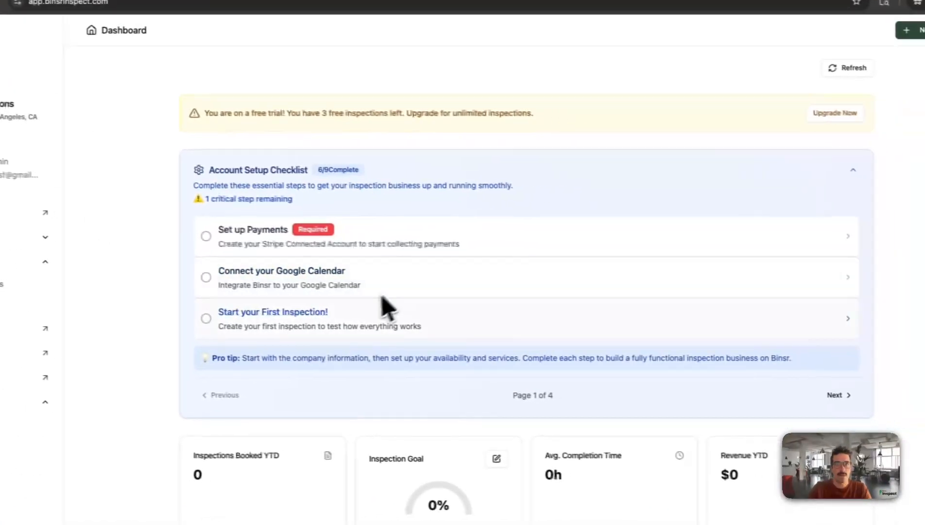
# Create the first inspection from the checklist using the Residential Inspection service
pyautogui.click(292, 314)
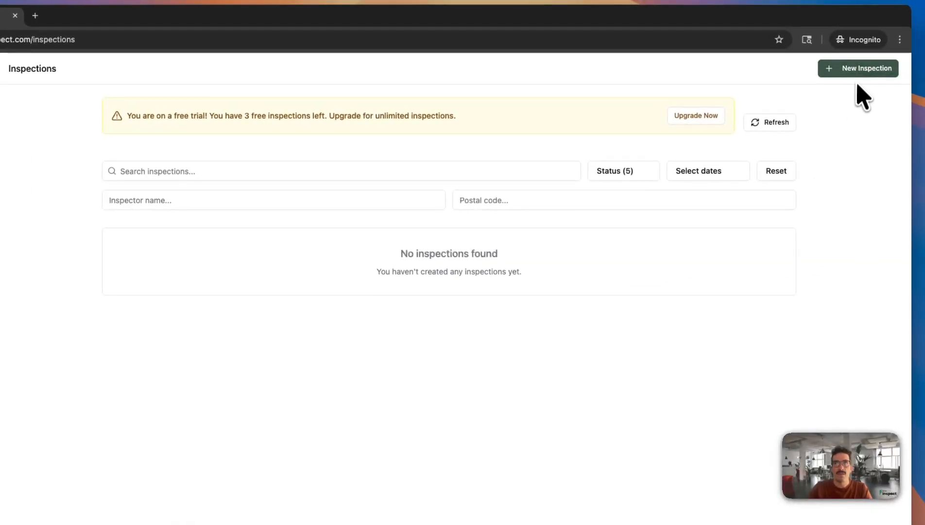
pyautogui.click(887, 49)
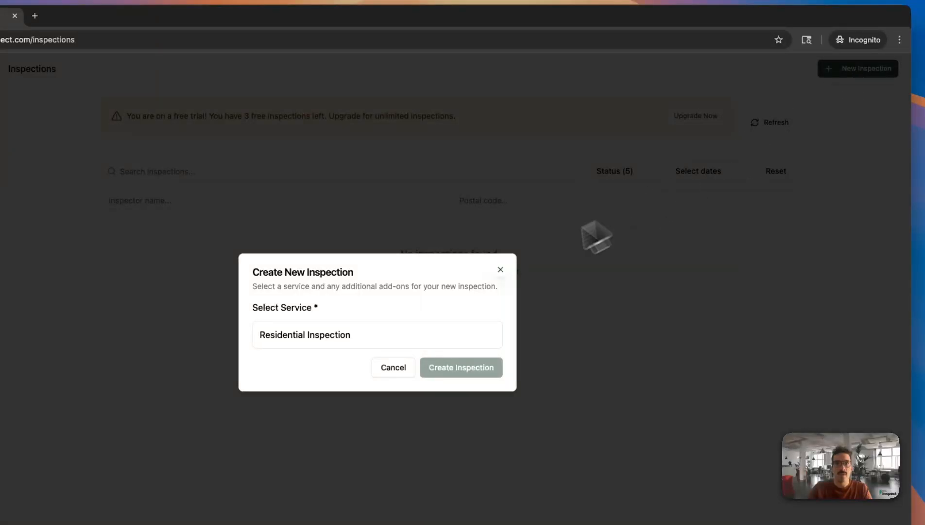
pyautogui.click(376, 342)
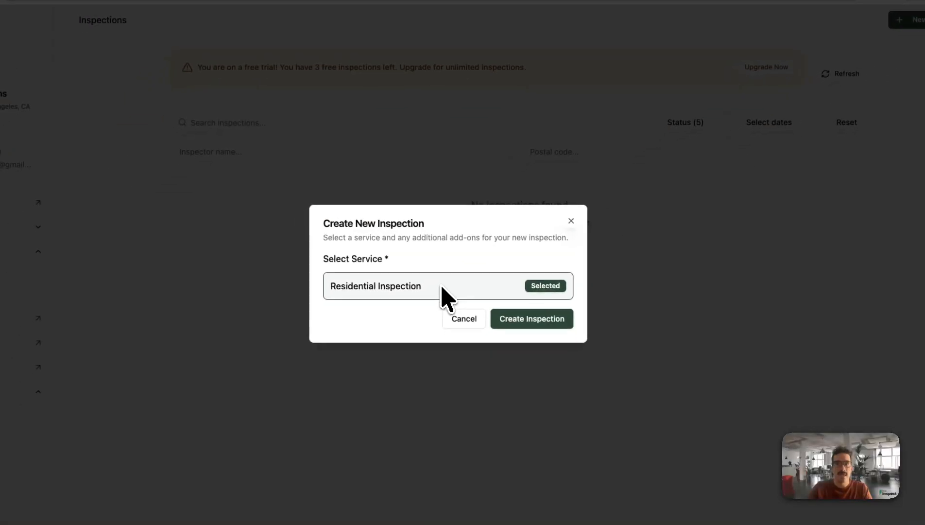
pyautogui.click(531, 319)
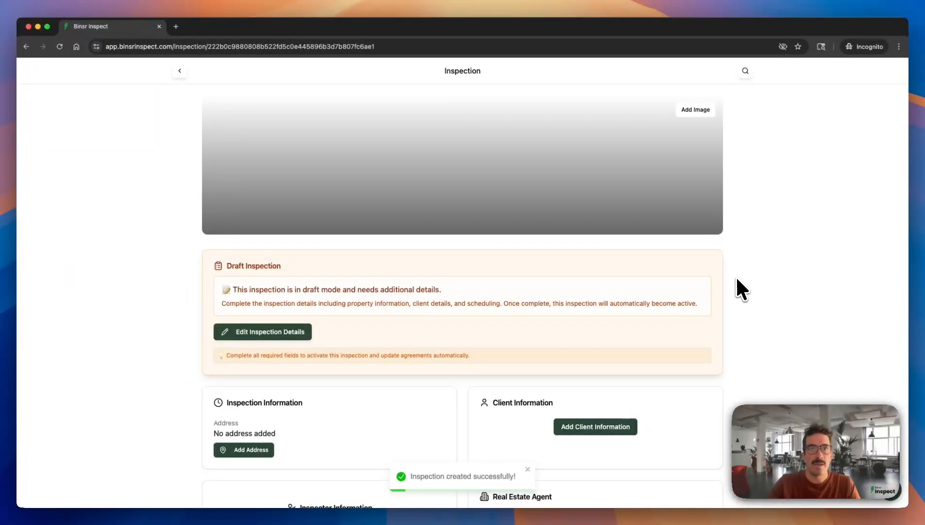
# Open the new draft inspection's report sections for filling in
pyautogui.scroll(-10, 737, 278)
pyautogui.scroll(-2, 735, 276)
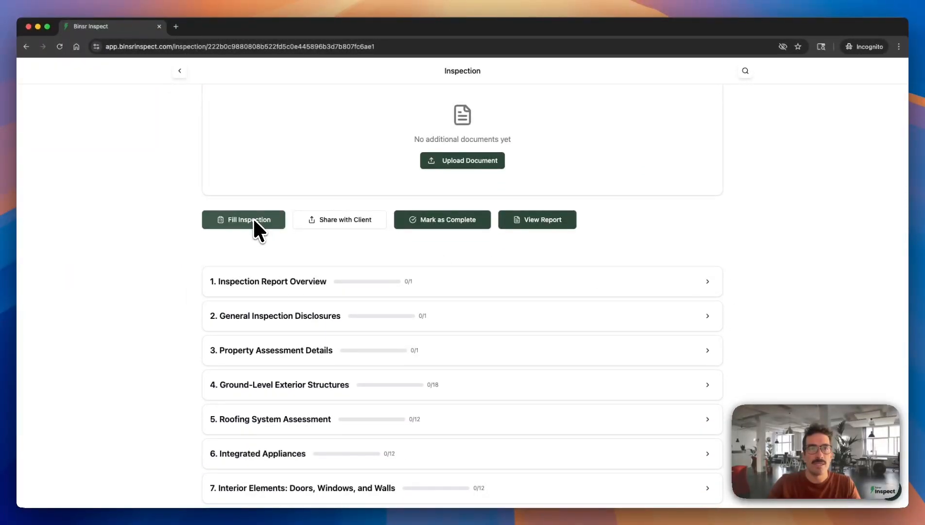
pyautogui.click(253, 219)
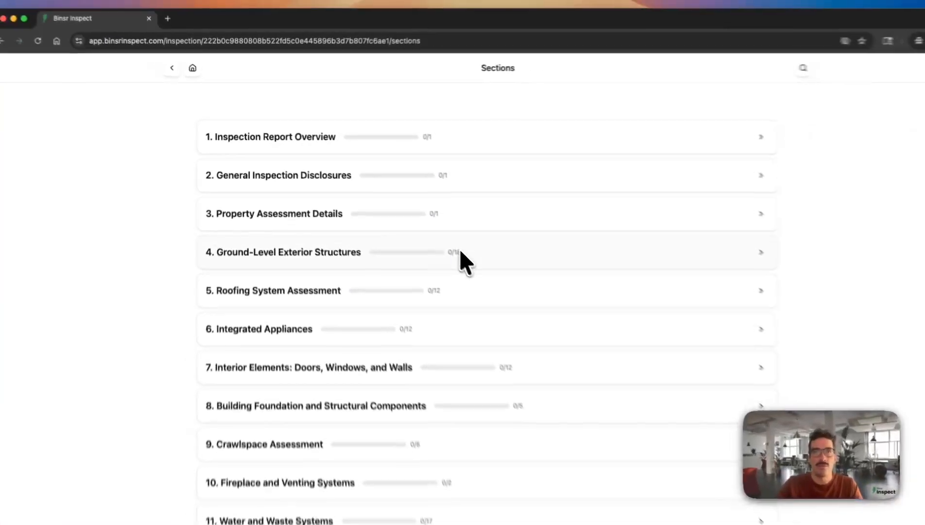